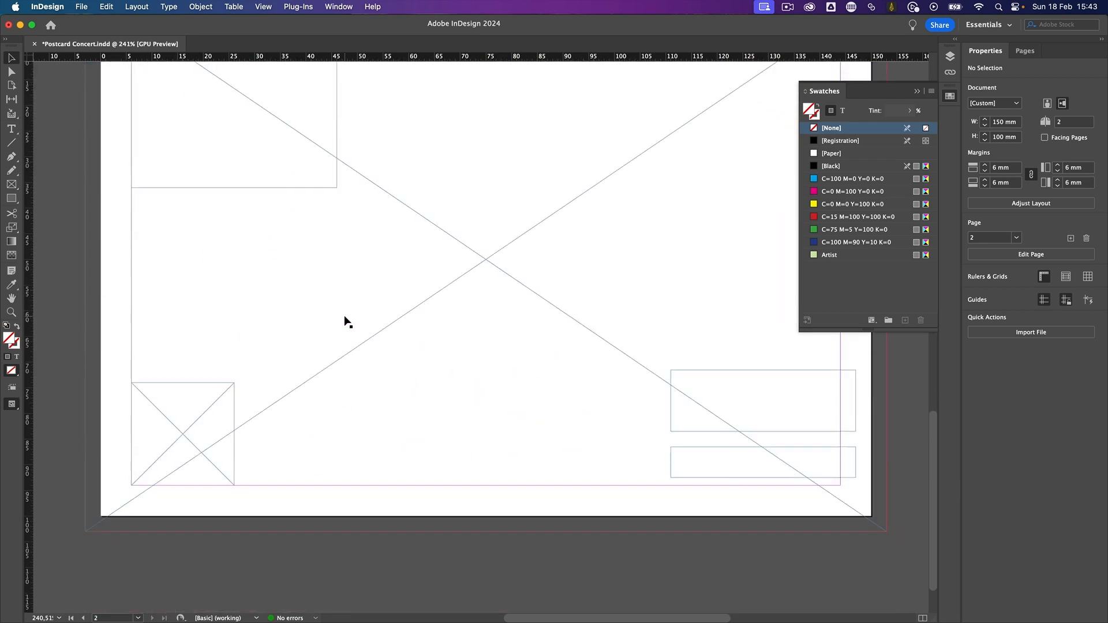
- Place Melody Rivers in Concert.psd into the full-page frame on page 2 with its Light layer turned on
{"action": "scroll", "coordinate": [344, 315], "scroll_direction": "up", "scroll_amount": 3}
{"action": "scroll", "coordinate": [346, 321], "scroll_direction": "down", "scroll_amount": 3}
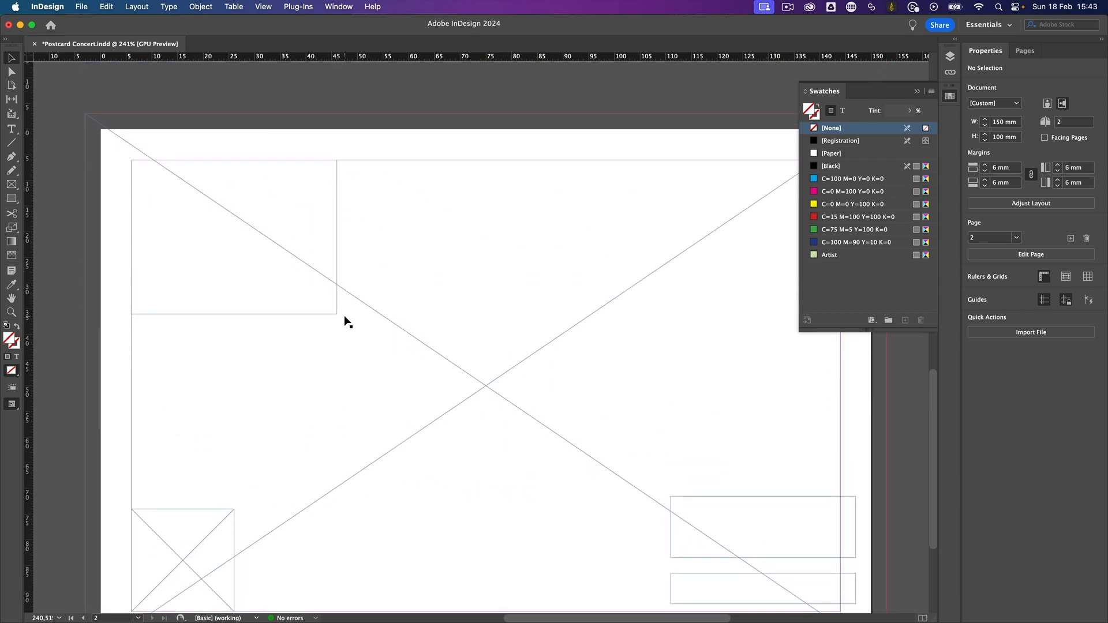
{"action": "left_click", "coordinate": [458, 310]}
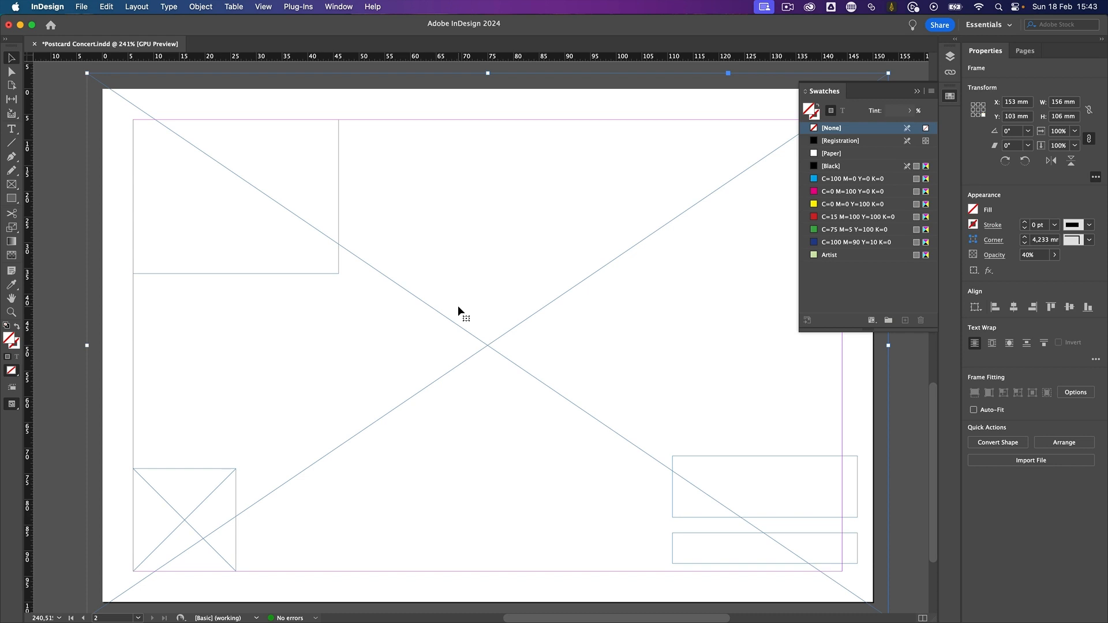
{"action": "key", "text": "super+d"}
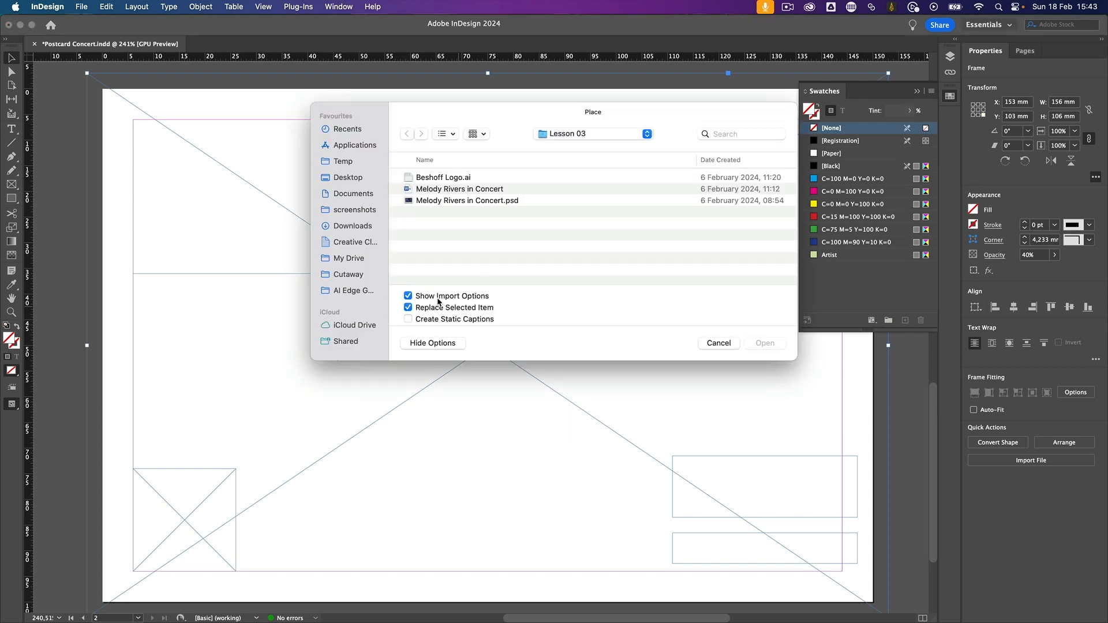
{"action": "double_click", "coordinate": [519, 200]}
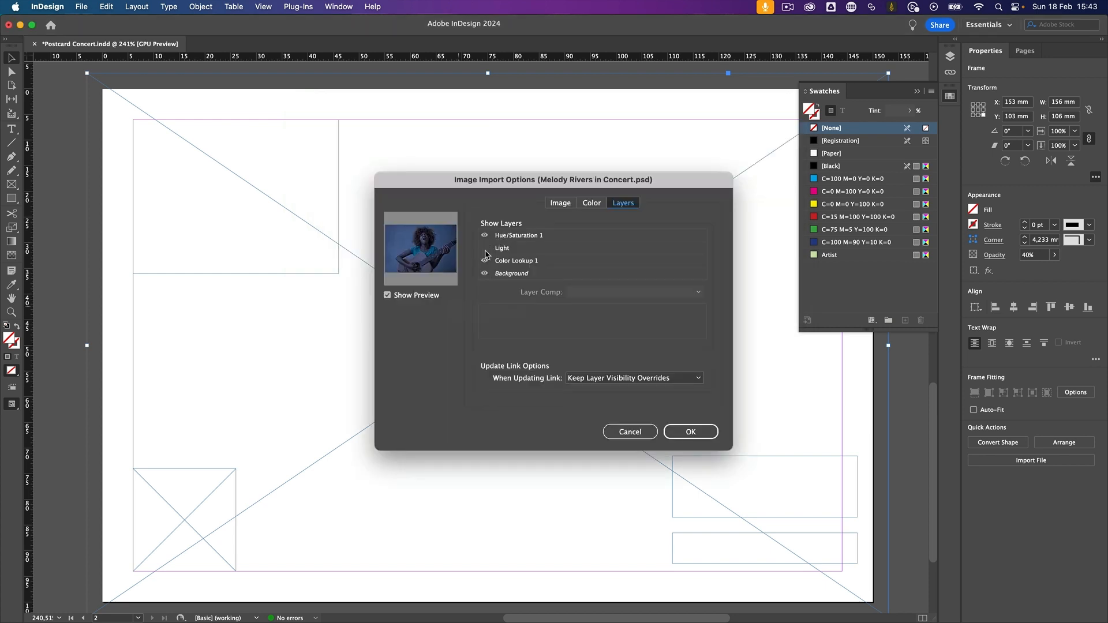
{"action": "left_click", "coordinate": [484, 249]}
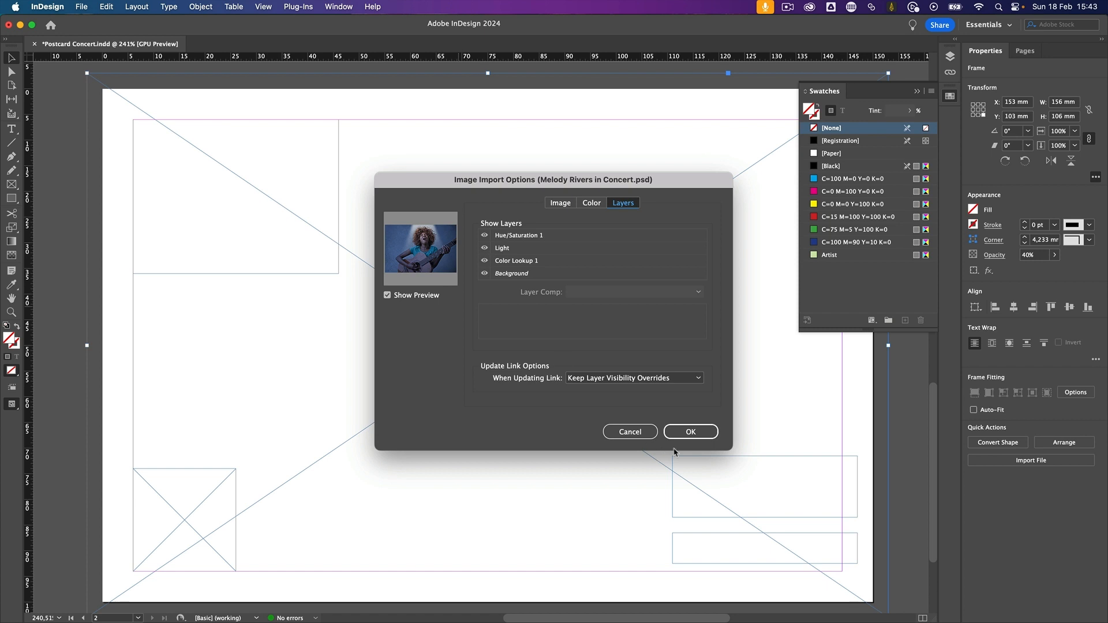
{"action": "left_click", "coordinate": [700, 433]}
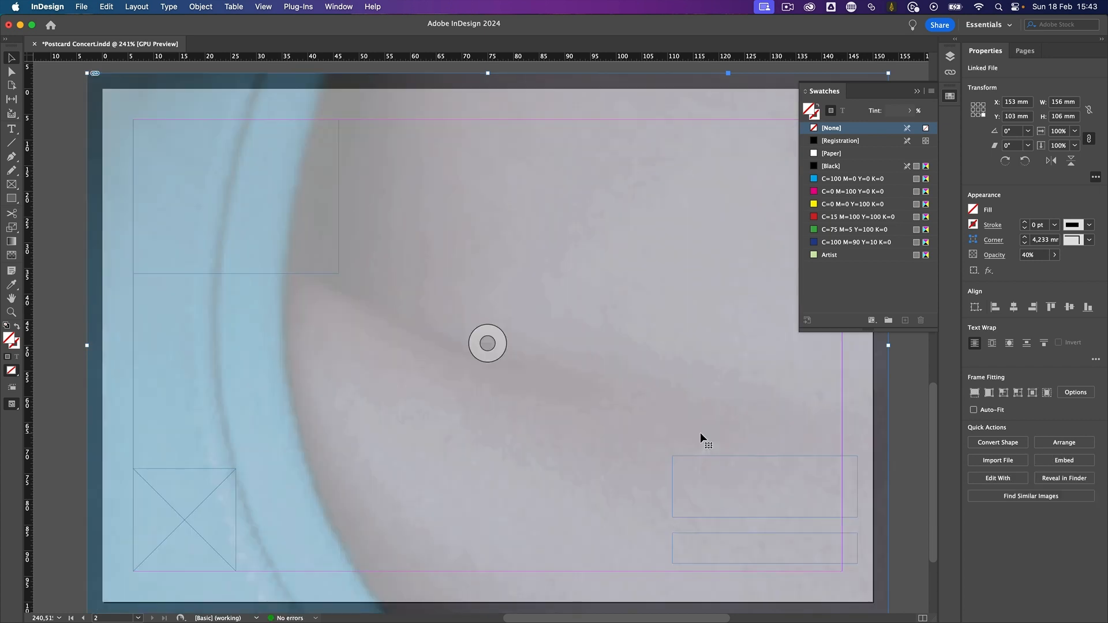
- Apply Content-Aware Fit to the placed concert photo and deselect it
{"action": "right_click", "coordinate": [557, 415]}
{"action": "mouse_move", "coordinate": [581, 383]}
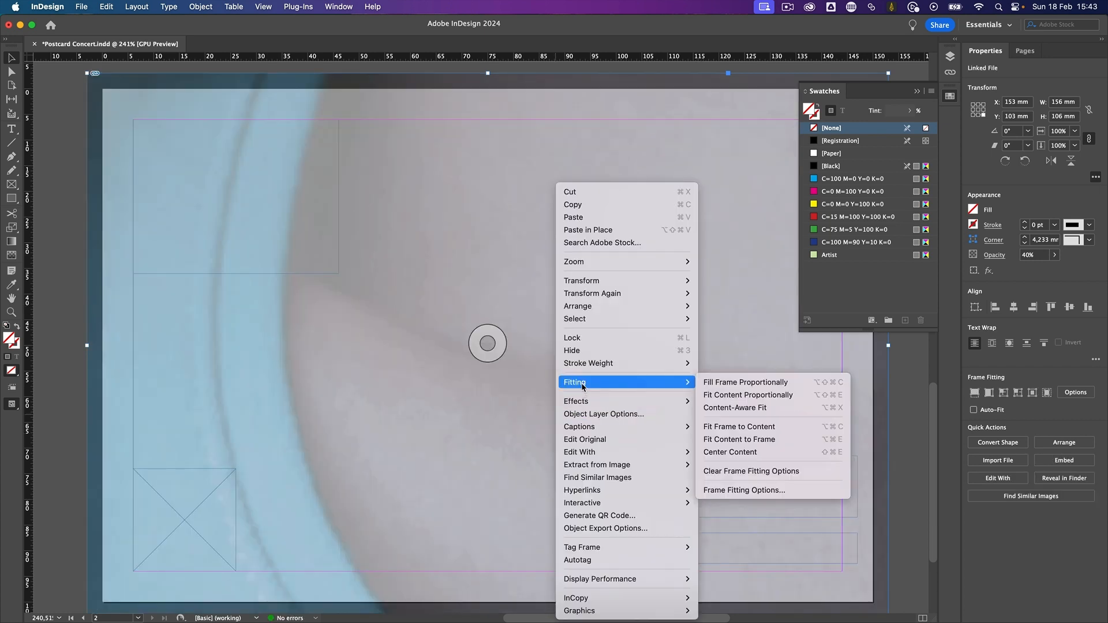
{"action": "left_click", "coordinate": [737, 407]}
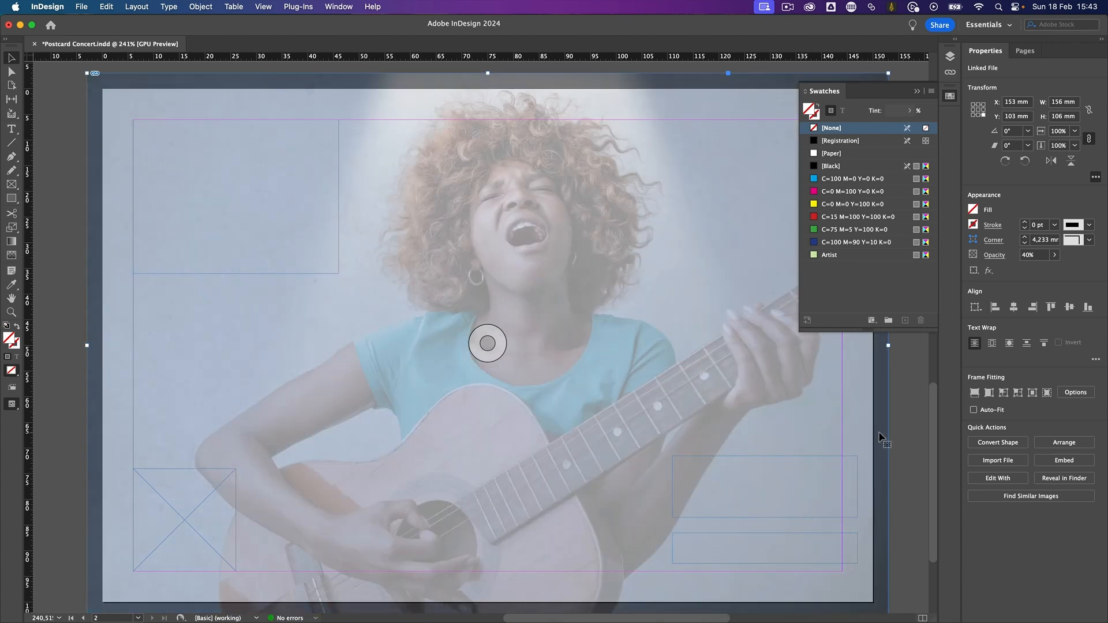
{"action": "left_click", "coordinate": [903, 429]}
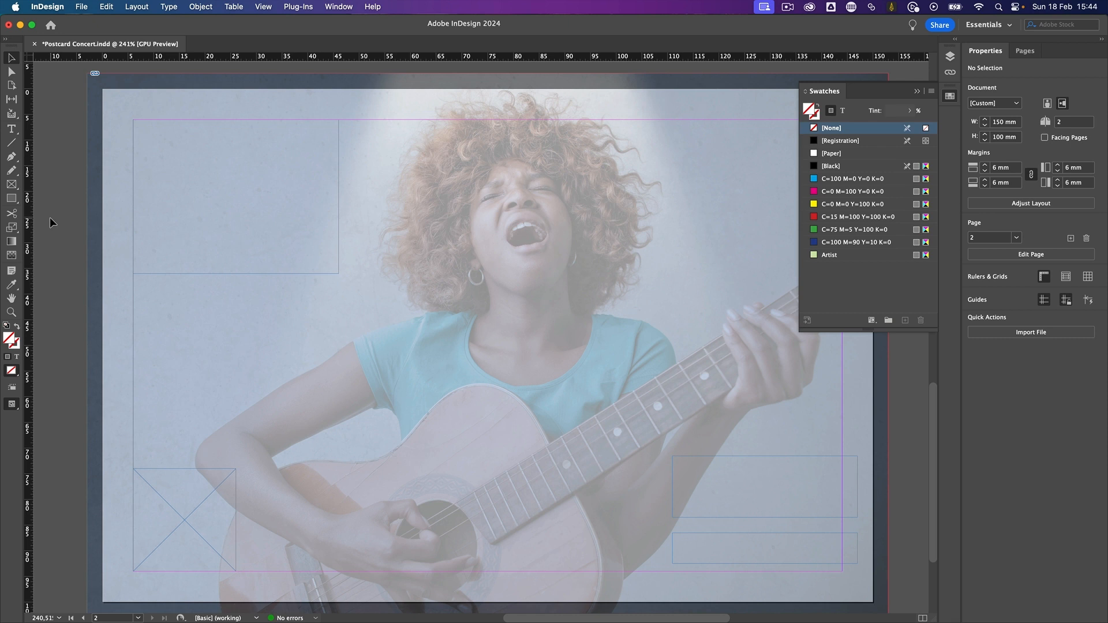
- Place the Melody Rivers in Concert Word document into the page's upper-left text frame, removing styles and formatting from text and tables
{"action": "left_click", "coordinate": [207, 209]}
{"action": "left_click", "coordinate": [81, 7]}
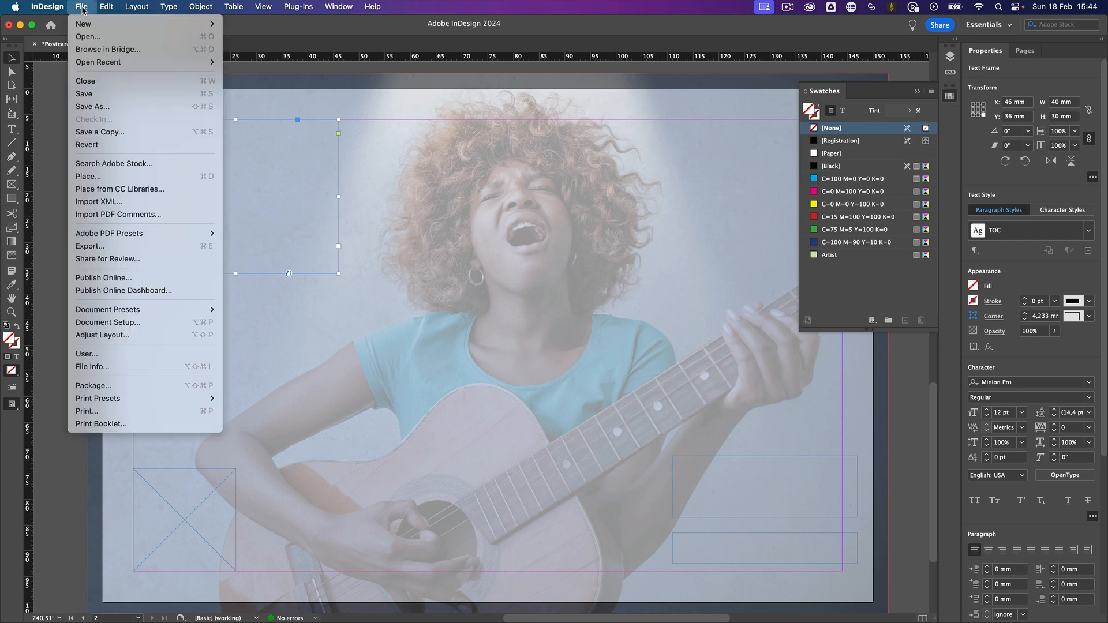
{"action": "left_click", "coordinate": [82, 7]}
{"action": "left_click", "coordinate": [82, 7]}
{"action": "left_click", "coordinate": [115, 176]}
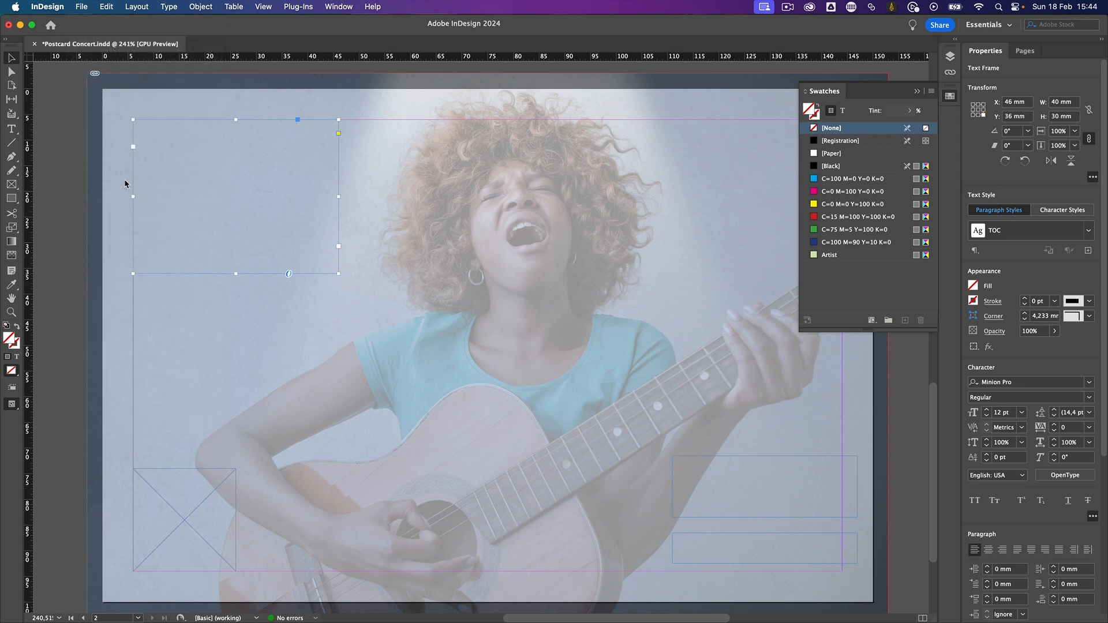
{"action": "left_click", "coordinate": [476, 191]}
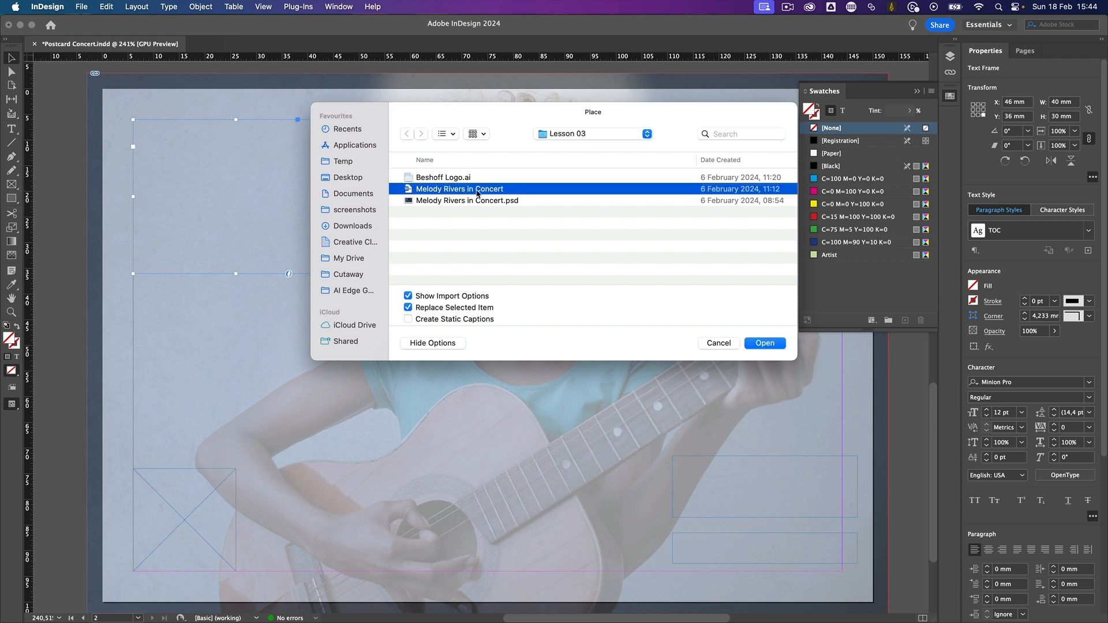
{"action": "double_click", "coordinate": [477, 190]}
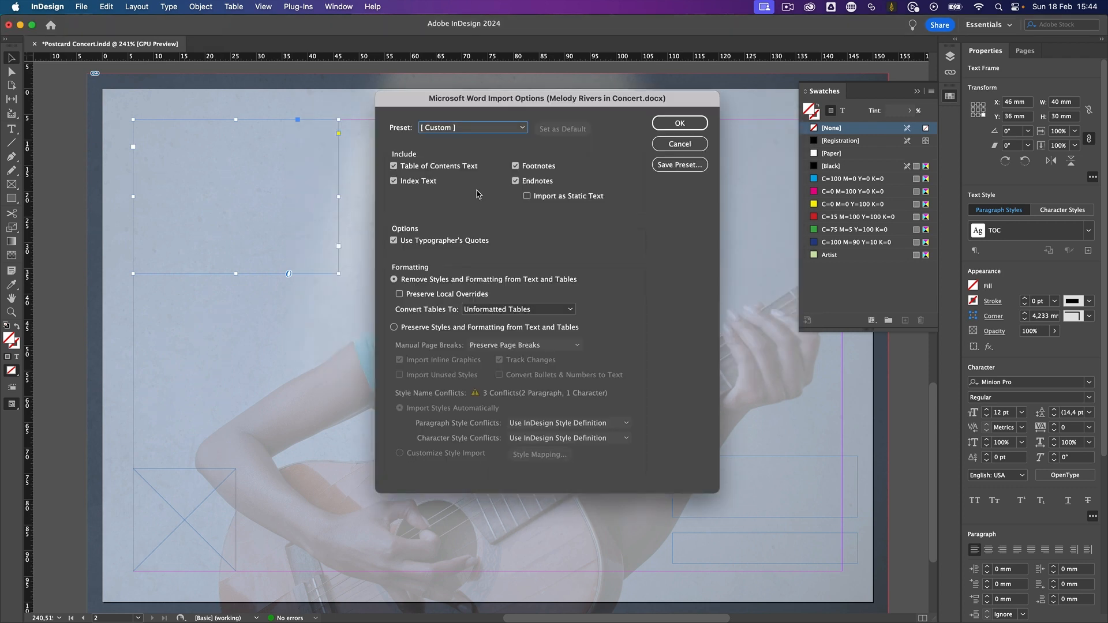
{"action": "left_click_drag", "start_coordinate": [505, 104], "coordinate": [510, 113]}
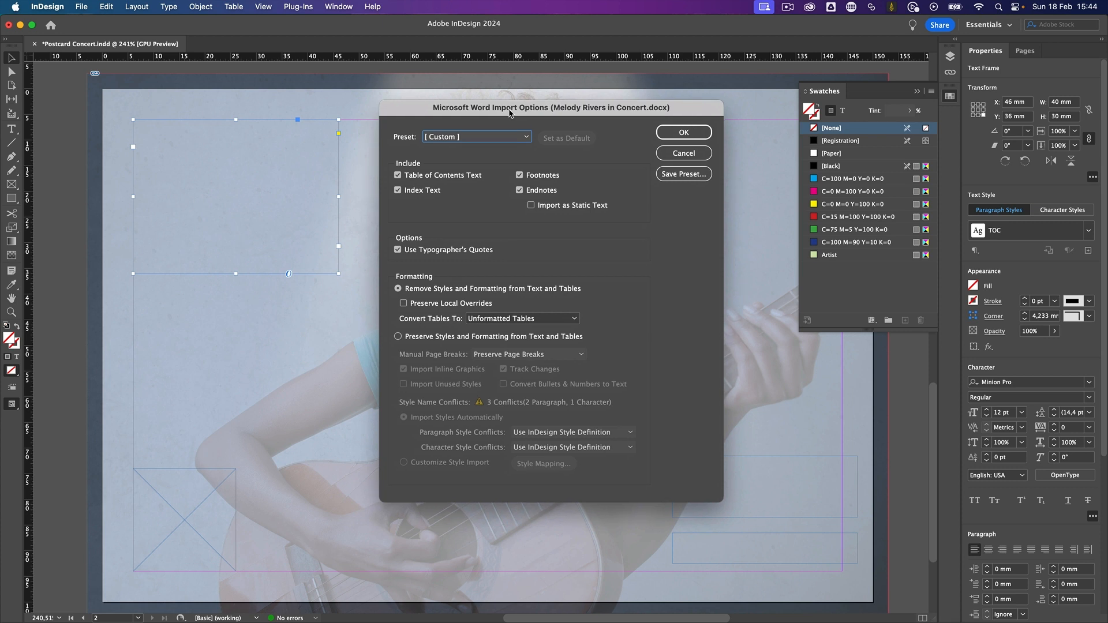
{"action": "left_click", "coordinate": [433, 340]}
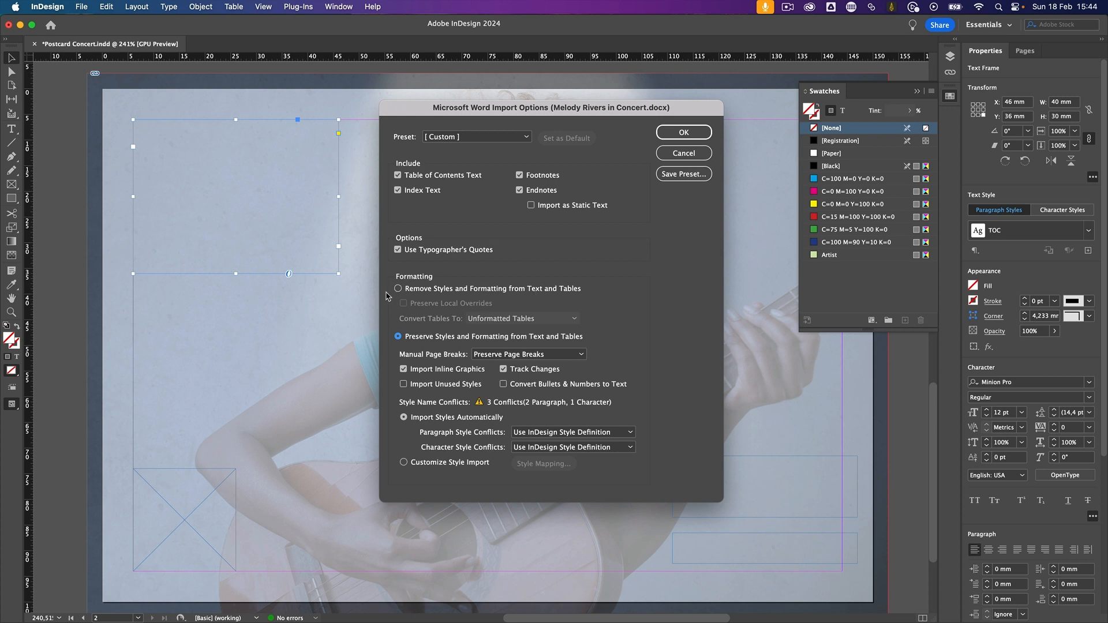
{"action": "left_click", "coordinate": [418, 293]}
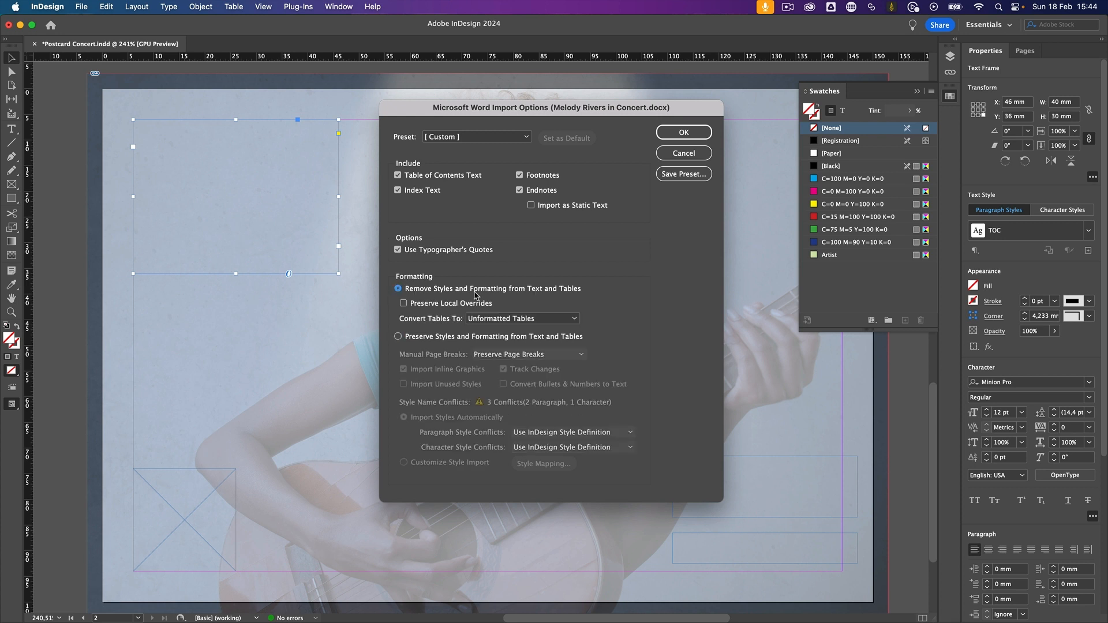
{"action": "left_click", "coordinate": [683, 133]}
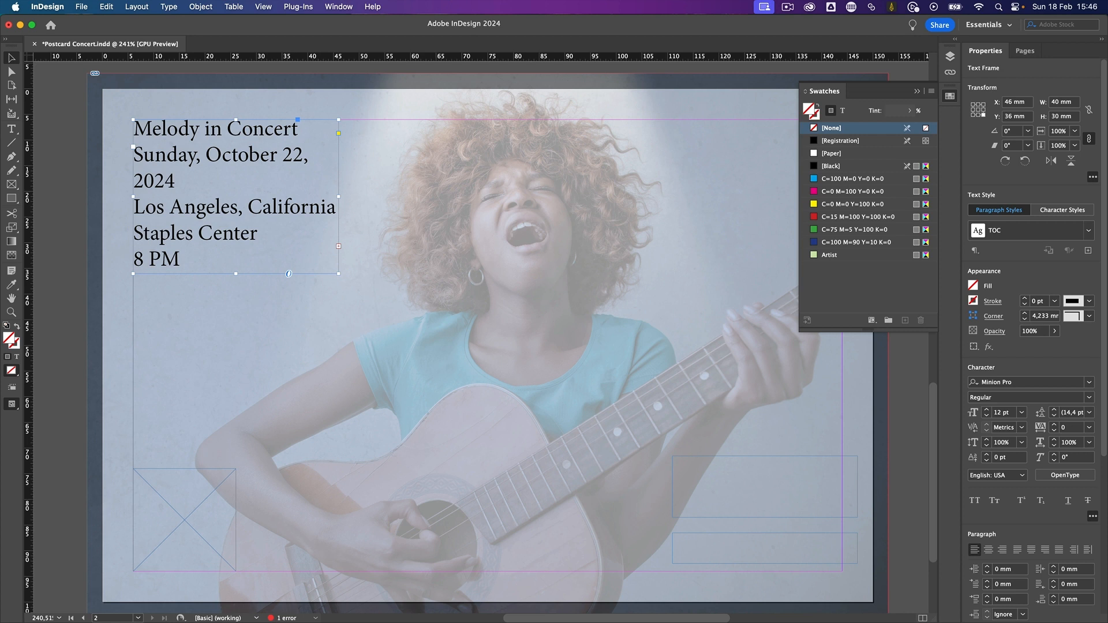
- Set the concert details text to Myriad Pro Light at 10 pt
{"action": "double_click", "coordinate": [1021, 382]}
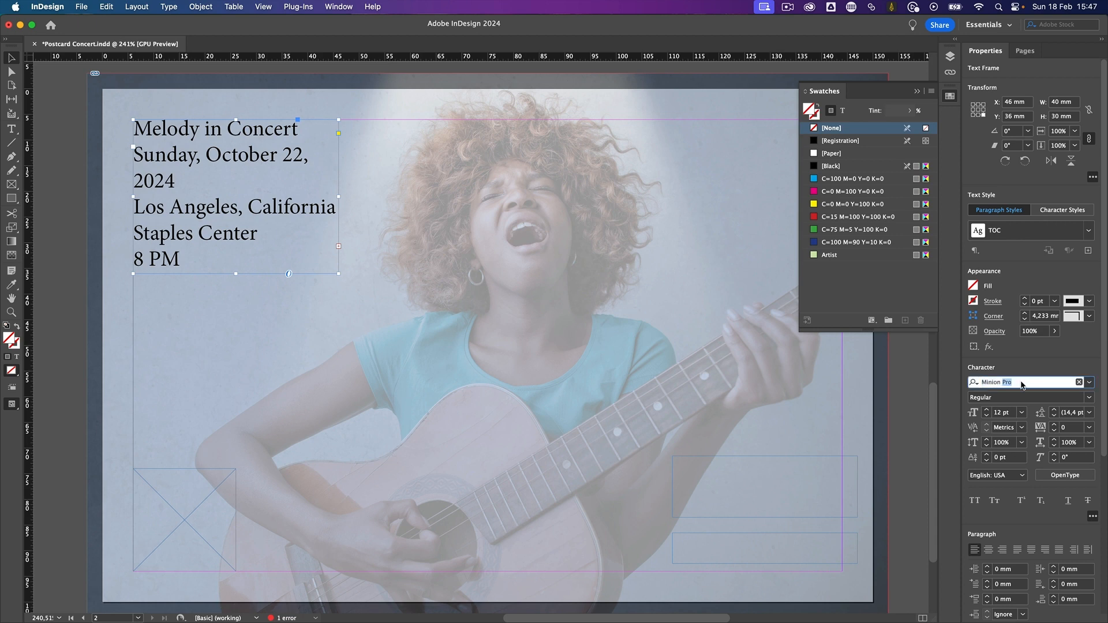
{"action": "key", "text": "super+a"}
{"action": "type", "text": "myria"}
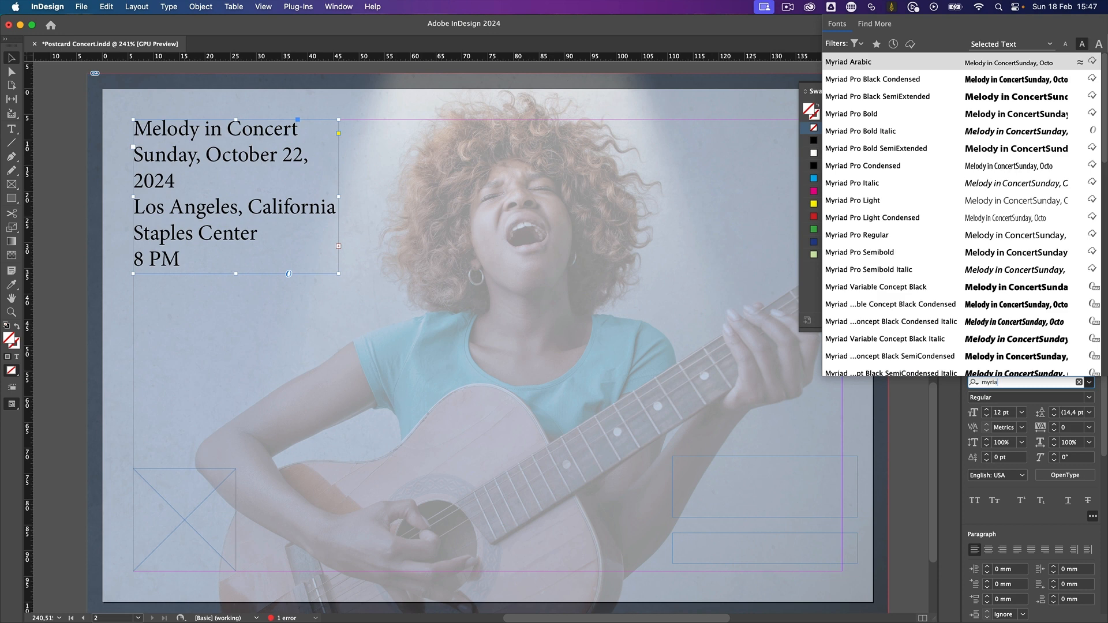
{"action": "left_click", "coordinate": [923, 200]}
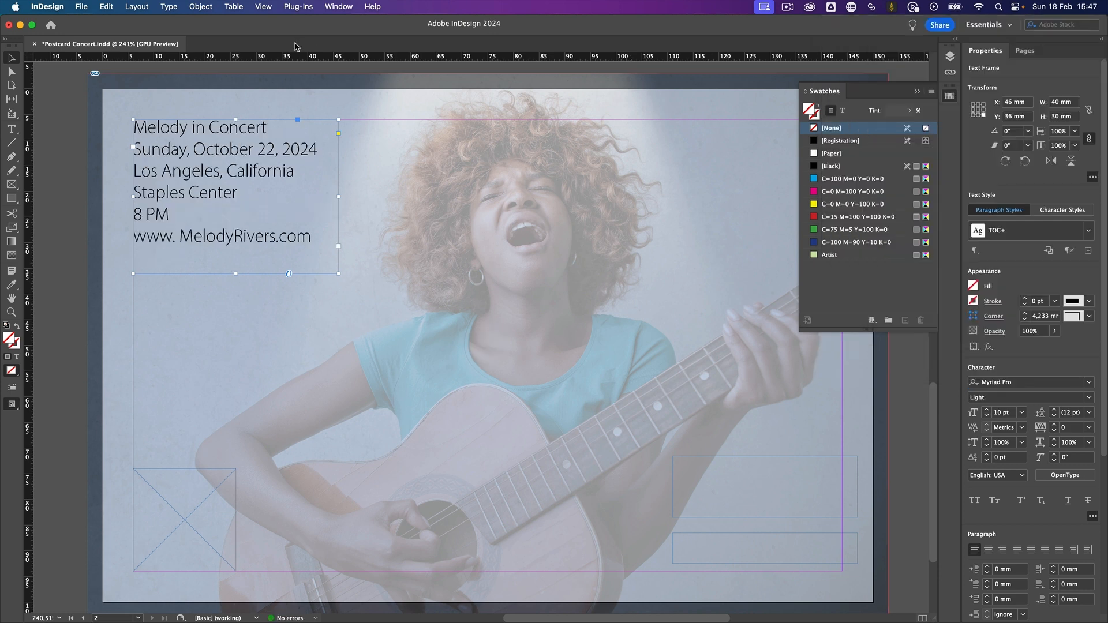
- Enlarge the "Melody in Concert" line to 15 pt and deselect the text
{"action": "triple_click", "coordinate": [257, 127]}
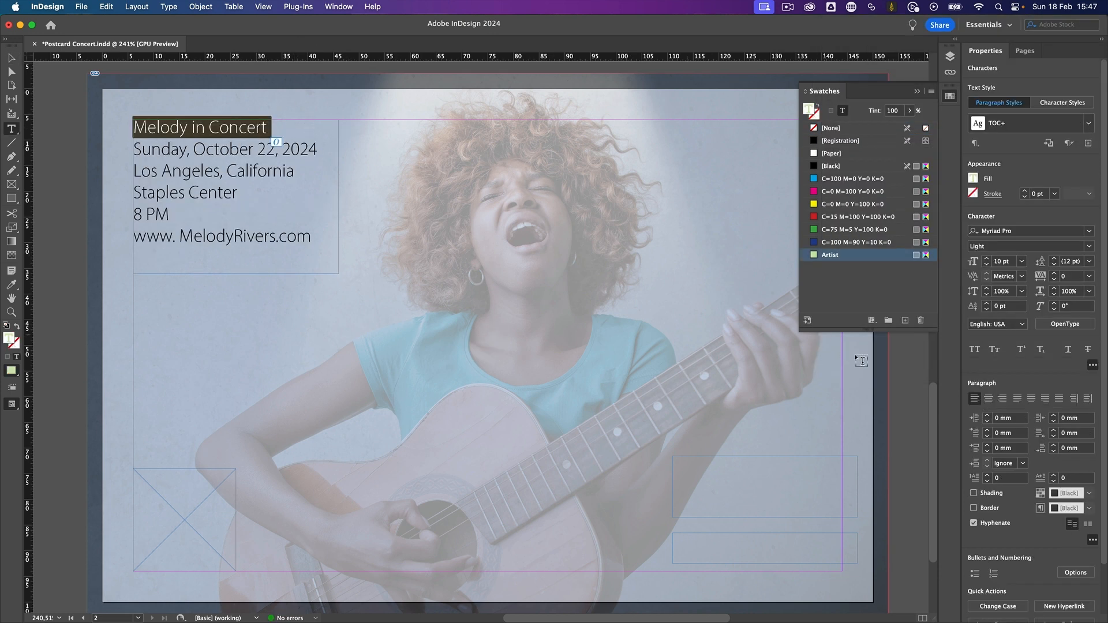
{"action": "left_click", "coordinate": [987, 258]}
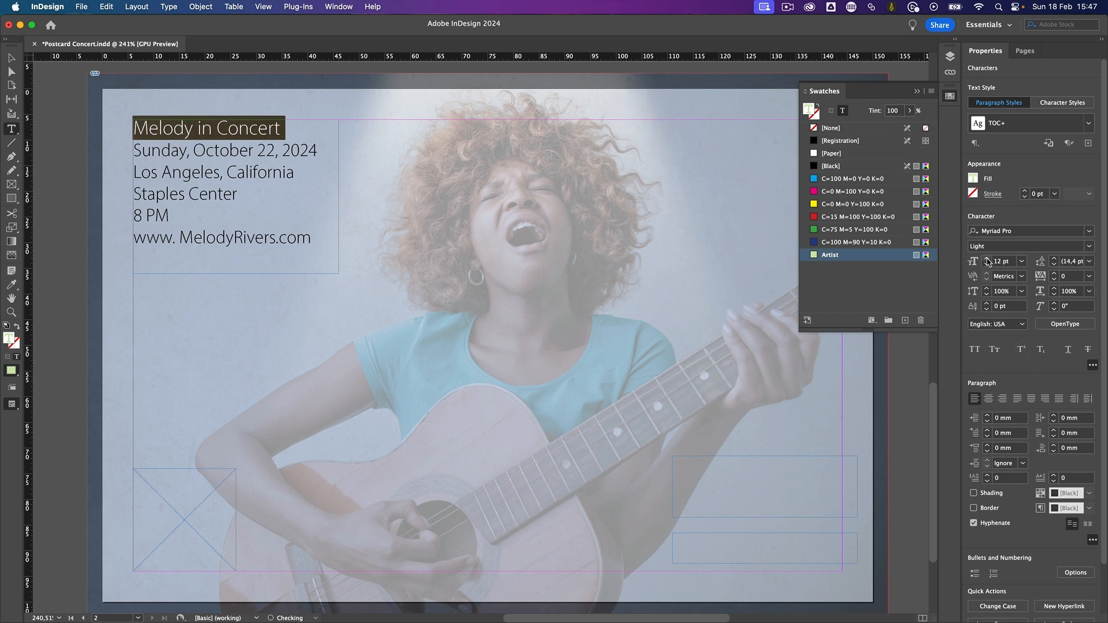
{"action": "left_click", "coordinate": [986, 258]}
{"action": "left_click", "coordinate": [986, 258]}
{"action": "left_click", "coordinate": [986, 259]}
{"action": "left_click", "coordinate": [986, 259]}
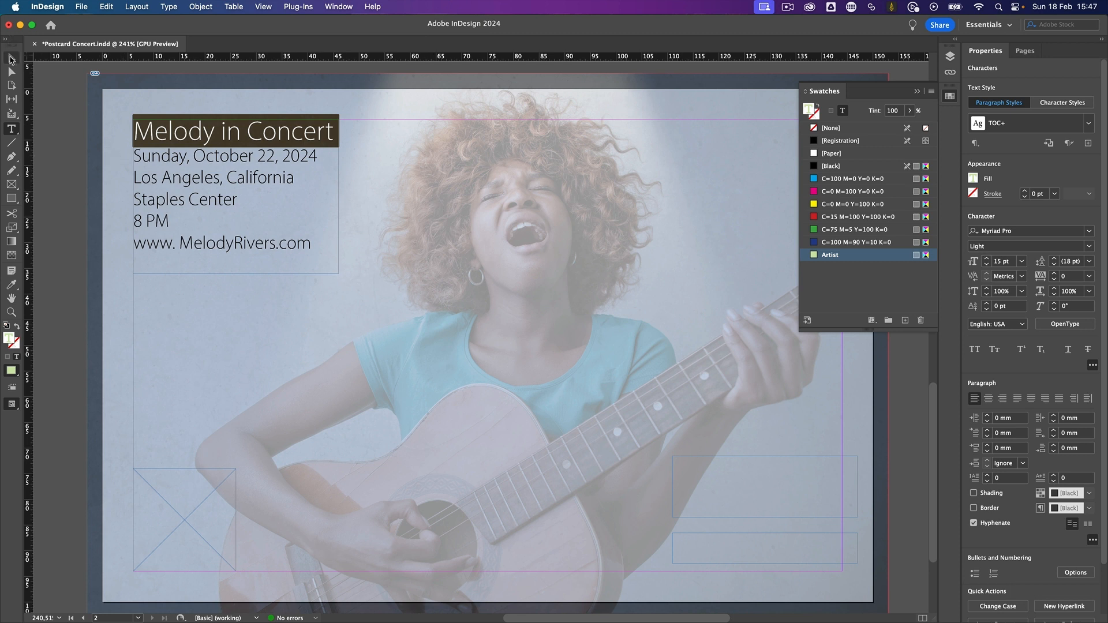
{"action": "left_click", "coordinate": [11, 60]}
{"action": "left_click", "coordinate": [66, 108]}
- Copy the "Melody" and "in concert" text frames from page 1
{"action": "scroll", "coordinate": [510, 274], "scroll_direction": "right", "scroll_amount": 3}
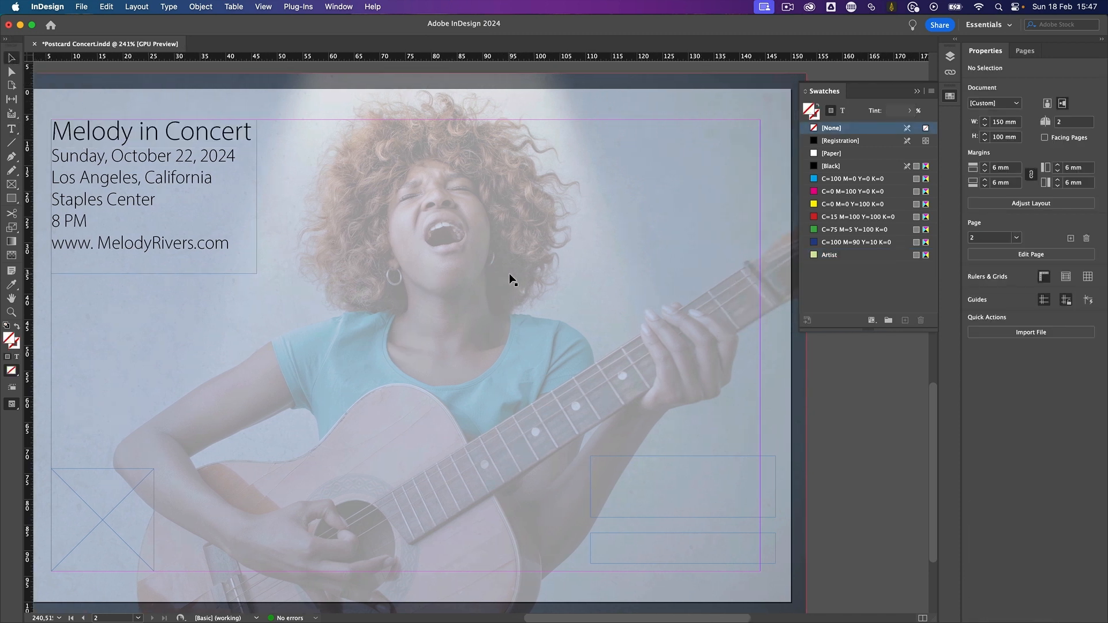
{"action": "scroll", "coordinate": [509, 272], "scroll_direction": "right", "scroll_amount": 5}
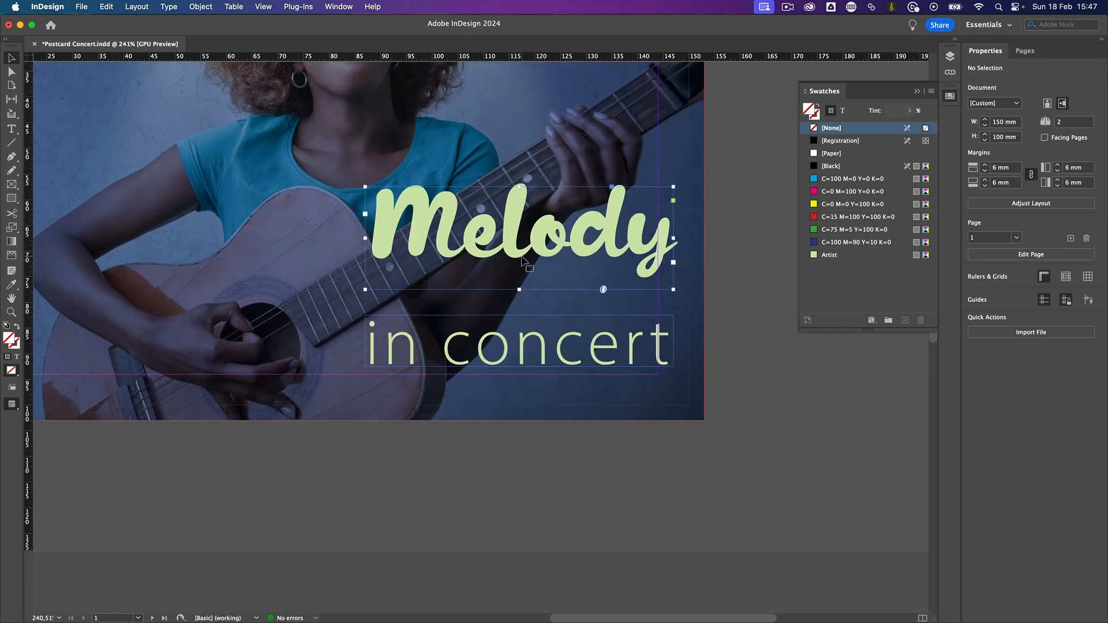
{"action": "left_click", "coordinate": [518, 348], "text": "shift"}
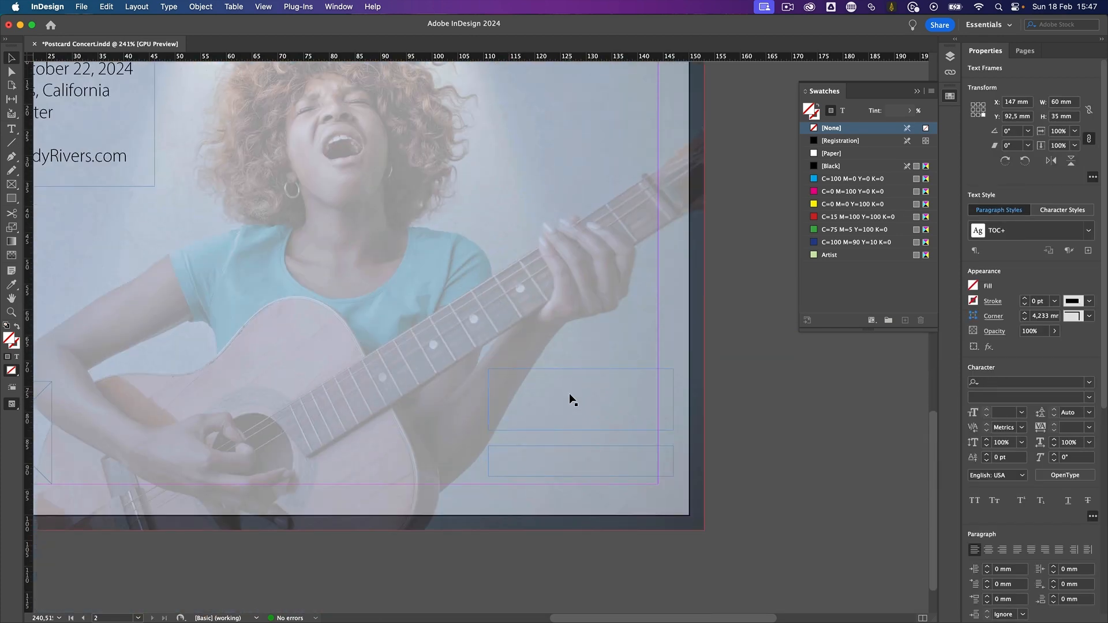
- Delete the two empty text frames in the lower-right corner of page 2
{"action": "left_click", "coordinate": [569, 394]}
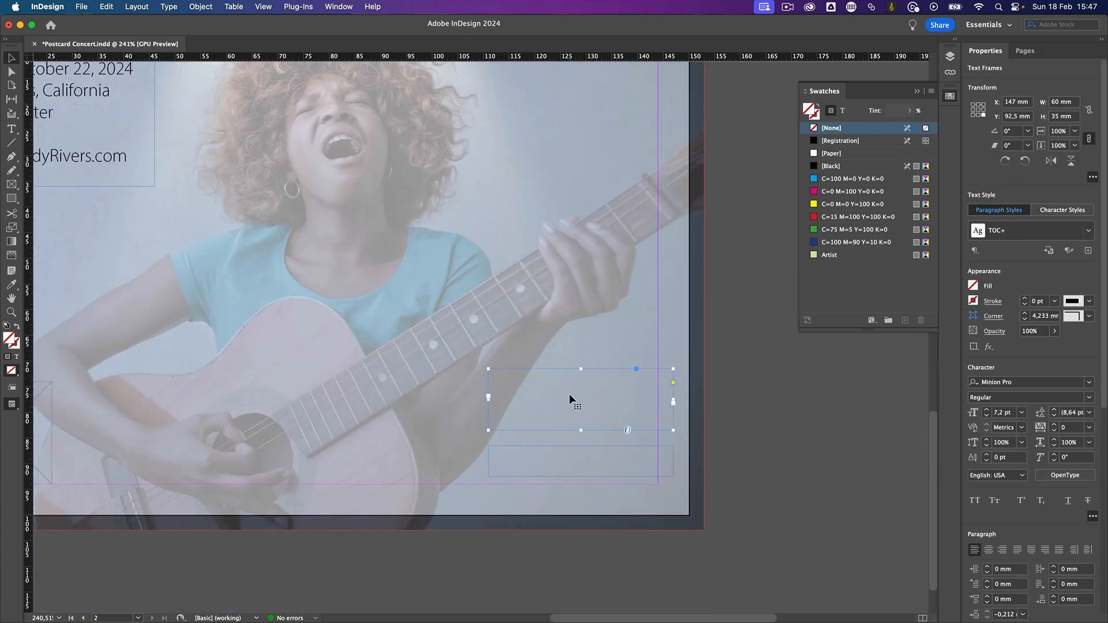
{"action": "key", "text": "Delete"}
{"action": "left_click", "coordinate": [579, 460]}
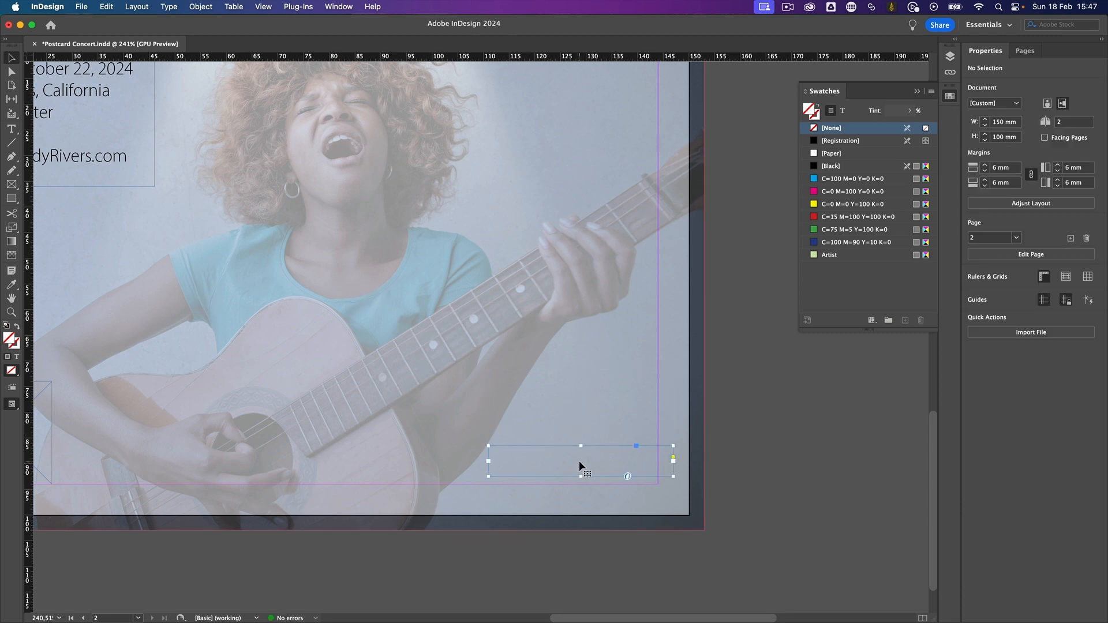
{"action": "key", "text": "Delete"}
- Paste the copied title frames in place on page 2 and scale them to 60%
{"action": "key", "text": "super+alt+shift+v"}
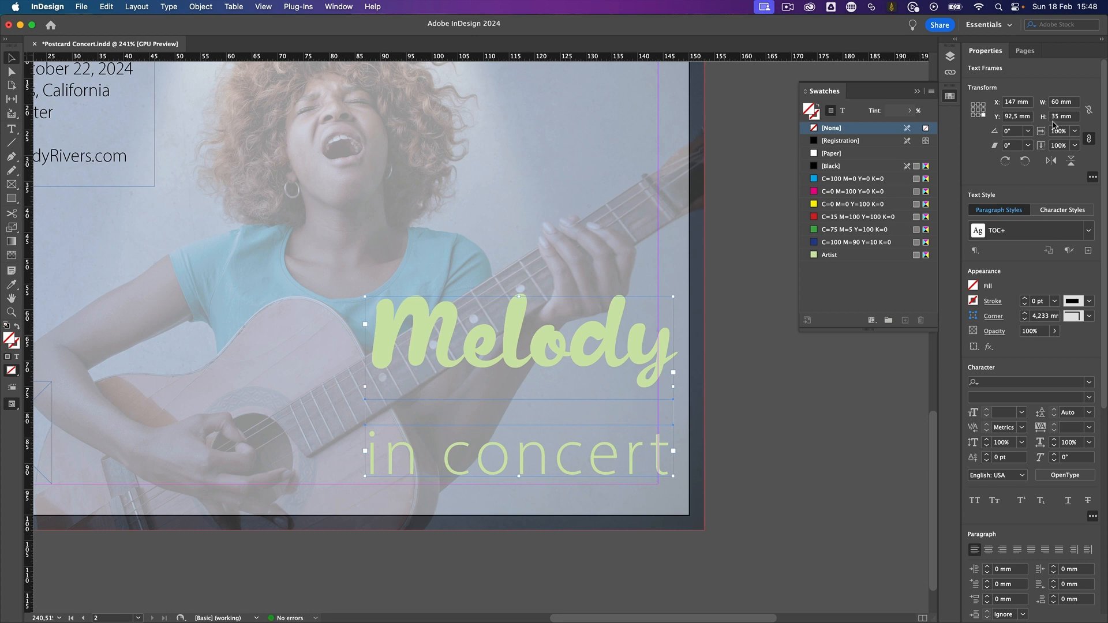
{"action": "left_click", "coordinate": [1058, 131]}
{"action": "type", "text": "60"}
{"action": "key", "text": "Return"}
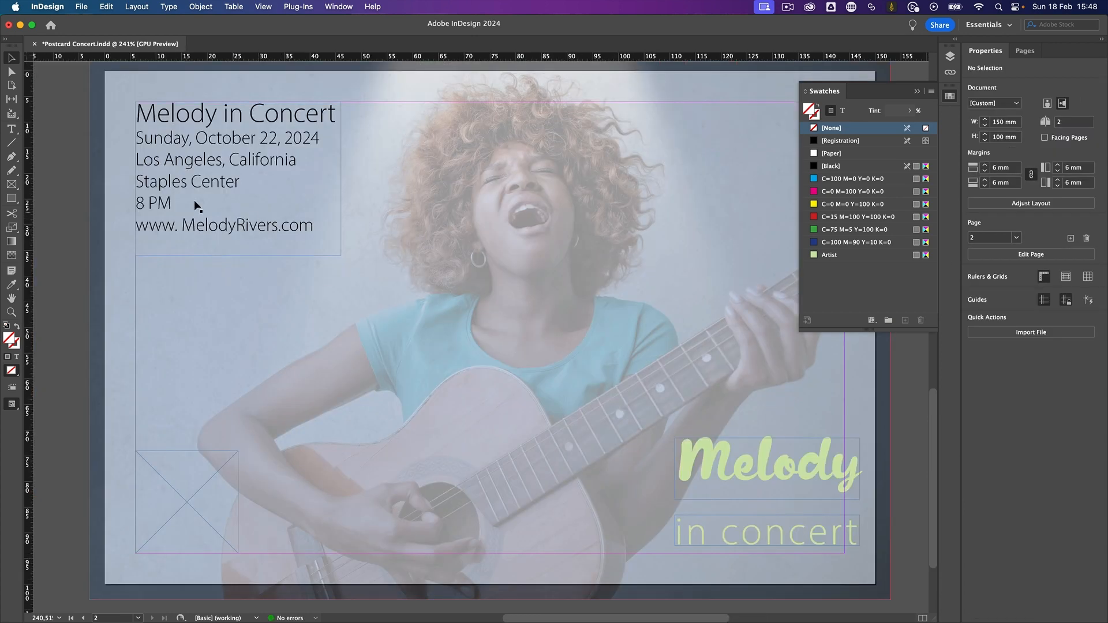
- Place Beshoff Logo.ai just above the "Melody" title on page 2, about 25 mm wide and 18 mm high
{"action": "left_click", "coordinate": [81, 6]}
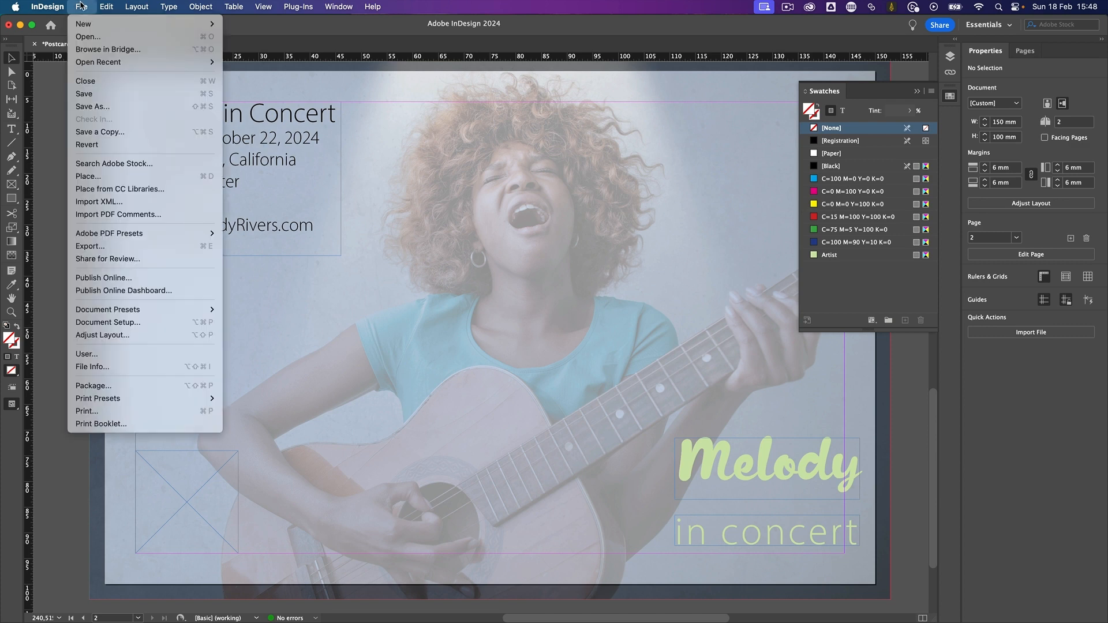
{"action": "left_click", "coordinate": [112, 181]}
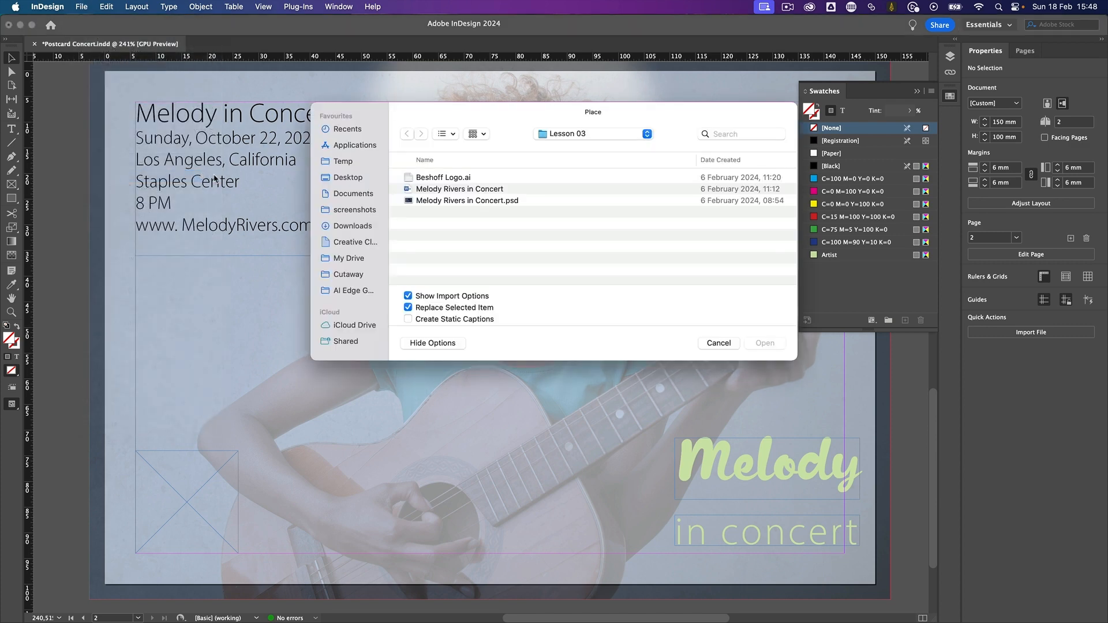
{"action": "double_click", "coordinate": [467, 178]}
{"action": "left_click_drag", "start_coordinate": [580, 192], "coordinate": [596, 198]}
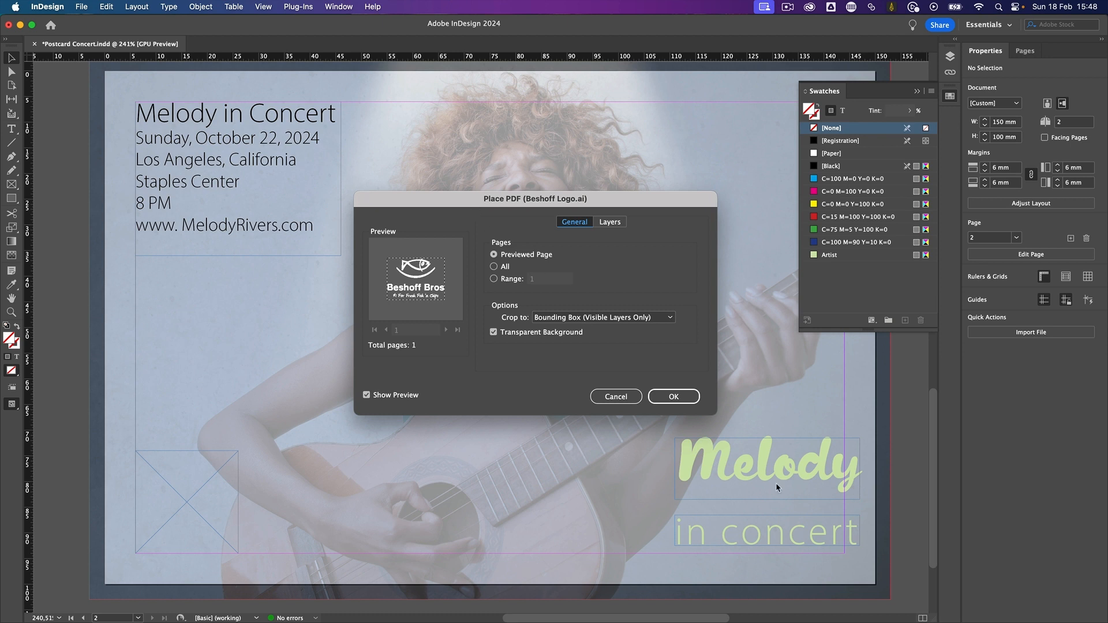
{"action": "left_click", "coordinate": [674, 396]}
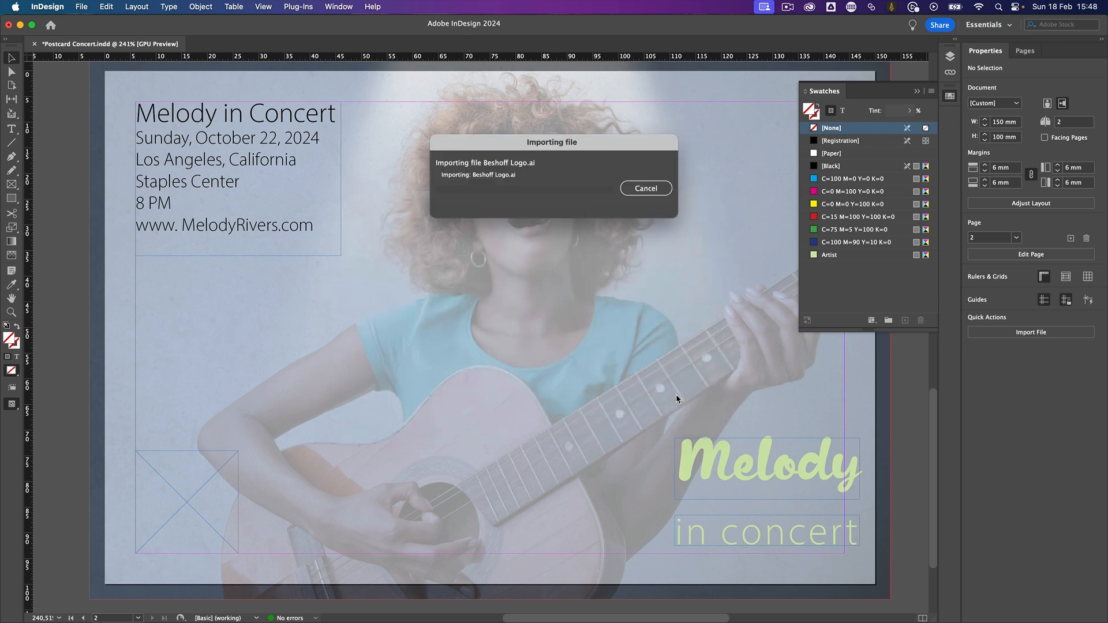
{"action": "left_click_drag", "start_coordinate": [691, 333], "coordinate": [826, 424]}
{"action": "left_click_drag", "start_coordinate": [784, 368], "coordinate": [801, 367]}
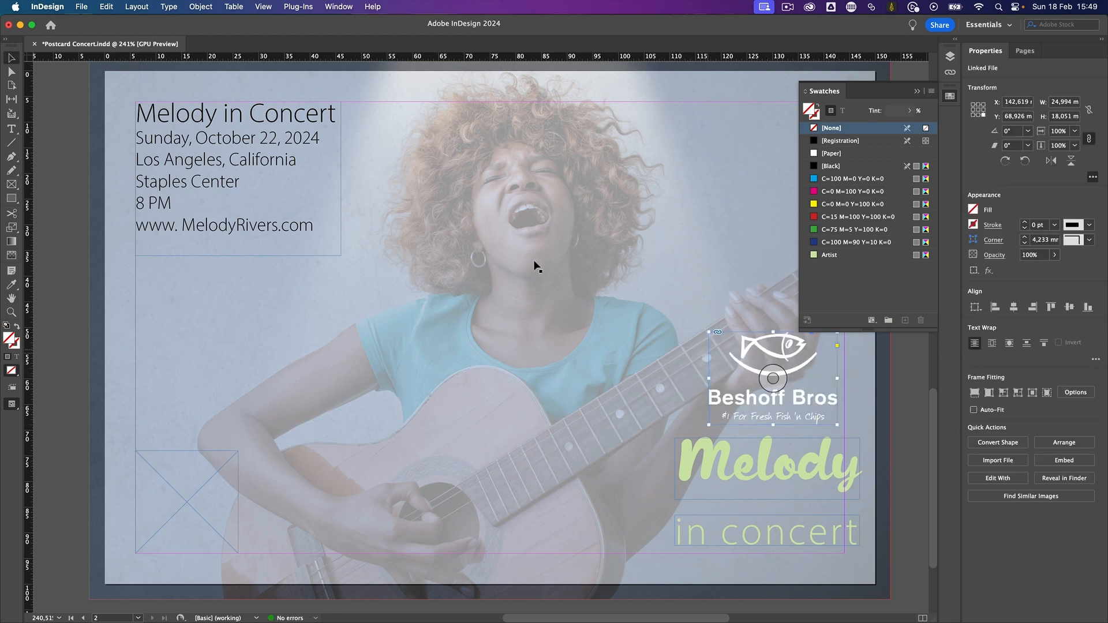
- Turn on Smart Guides and centre the Beshoff Bros logo horizontally over the "Melody" title, then deselect it
{"action": "left_click", "coordinate": [262, 7]}
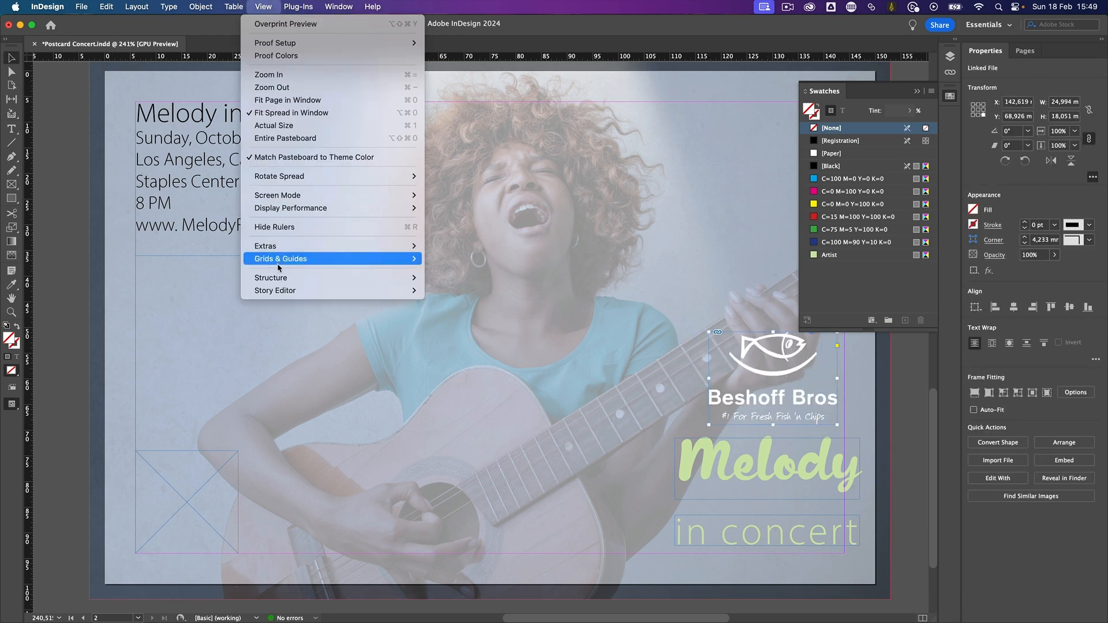
{"action": "mouse_move", "coordinate": [356, 260]}
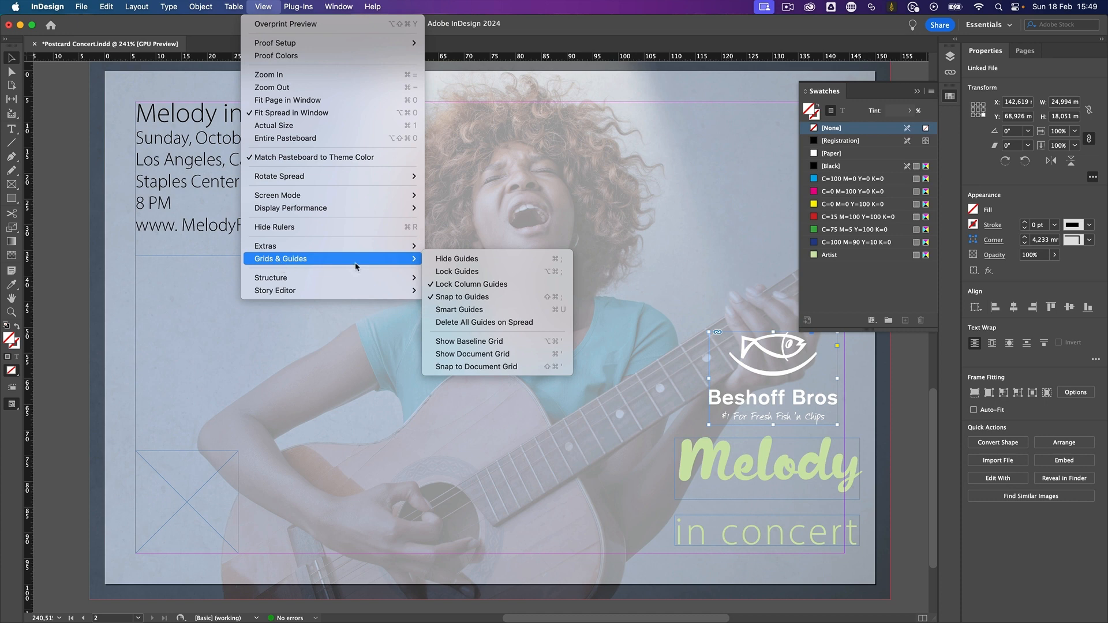
{"action": "left_click", "coordinate": [453, 310]}
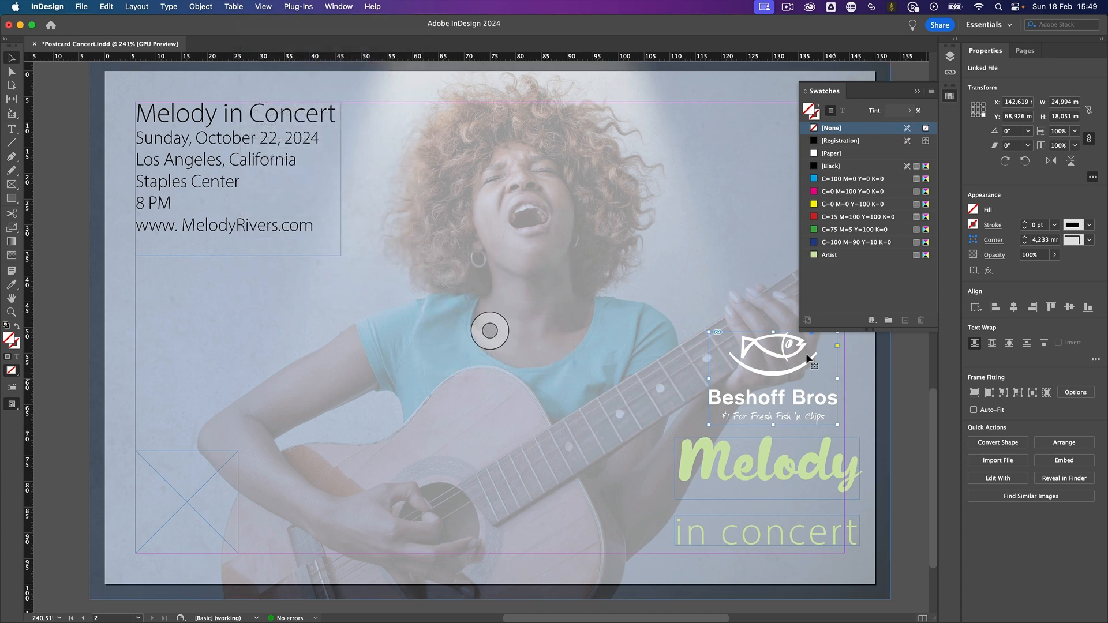
{"action": "left_click_drag", "start_coordinate": [795, 375], "coordinate": [790, 374]}
{"action": "key", "text": "super+shift+a"}
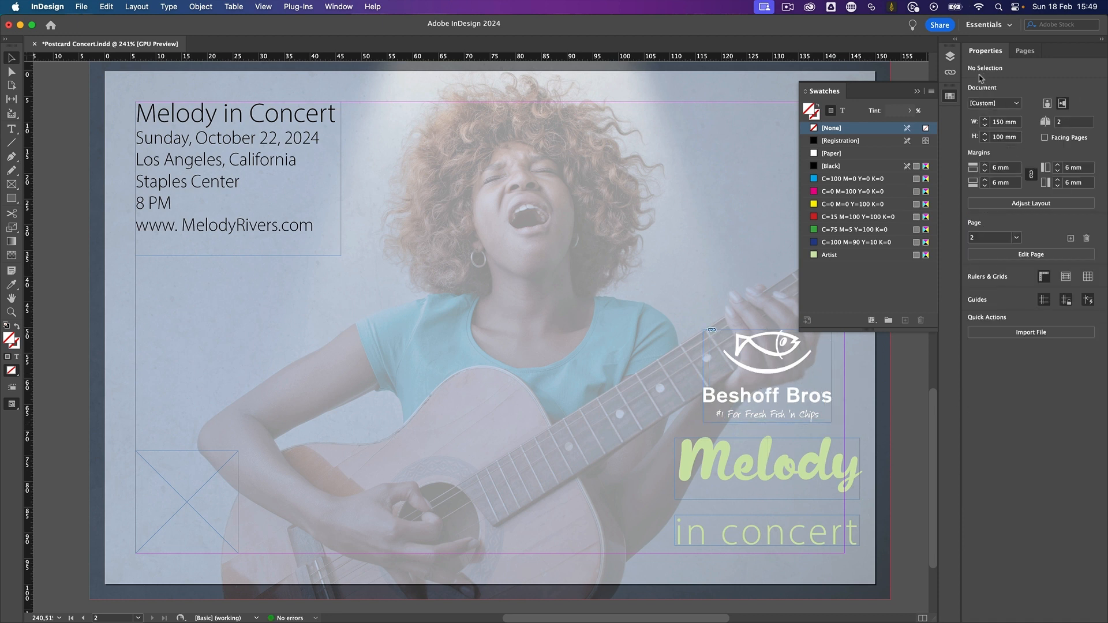
{"action": "left_click", "coordinate": [951, 98]}
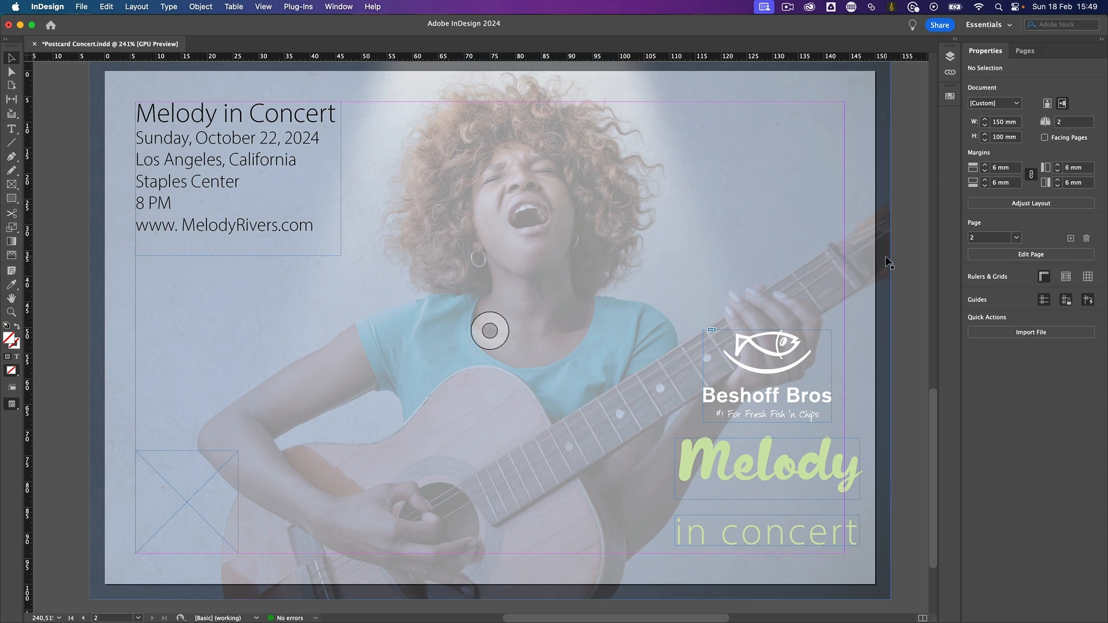
- Add a text frame about 25 mm wide and 6 mm high above the sponsor logo reading "sponsored by"
{"action": "key", "text": "t"}
{"action": "left_click_drag", "start_coordinate": [703, 315], "coordinate": [819, 312]}
{"action": "type", "text": "sponsored by"}
- Copy the website line's text formatting onto "sponsored by" with the Eyedropper and reduce the text to 8 pt
{"action": "key", "text": "super+a"}
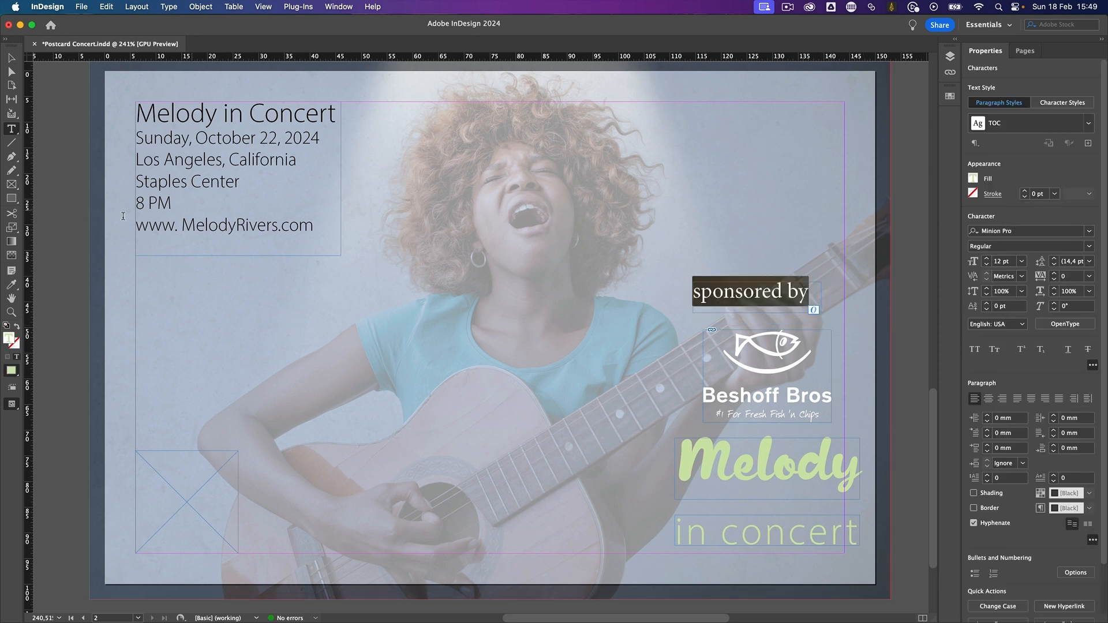
{"action": "left_click", "coordinate": [11, 284]}
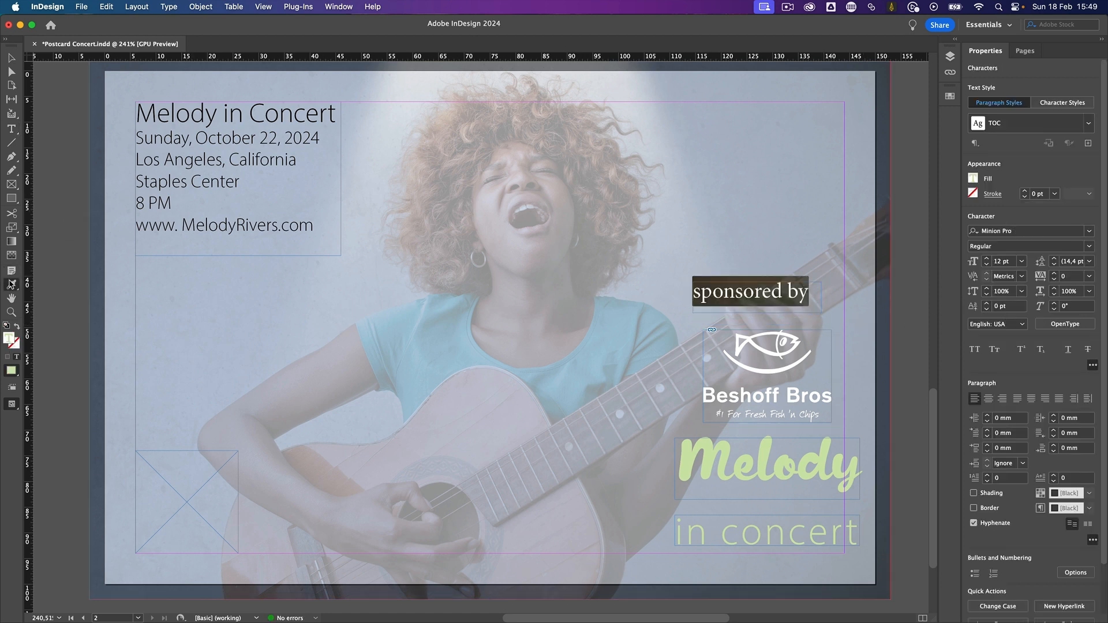
{"action": "left_click", "coordinate": [153, 227]}
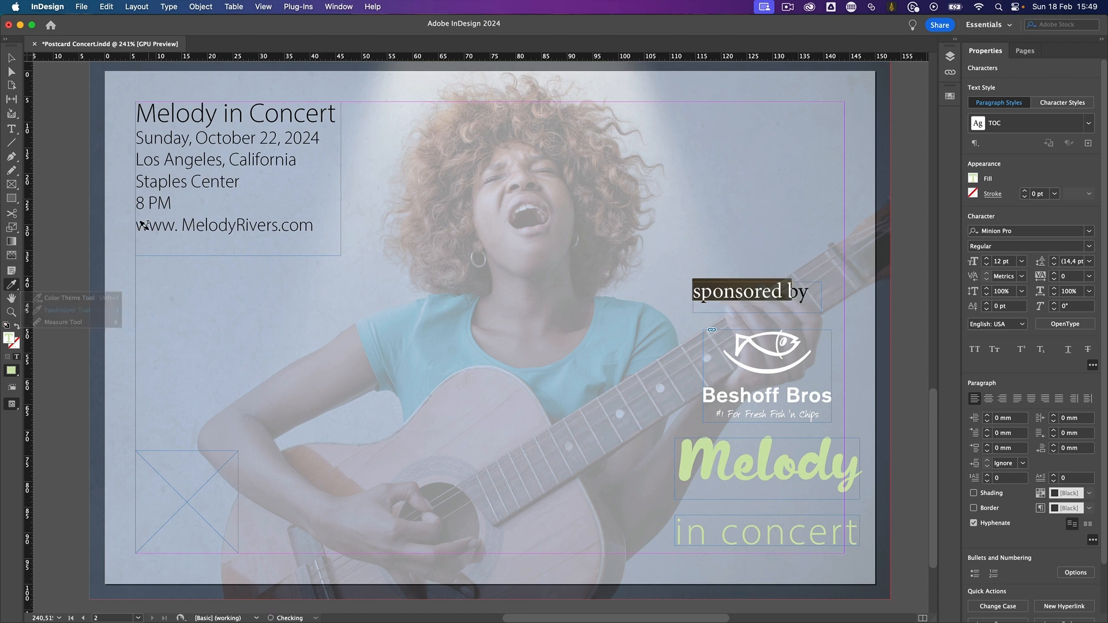
{"action": "left_click", "coordinate": [11, 130]}
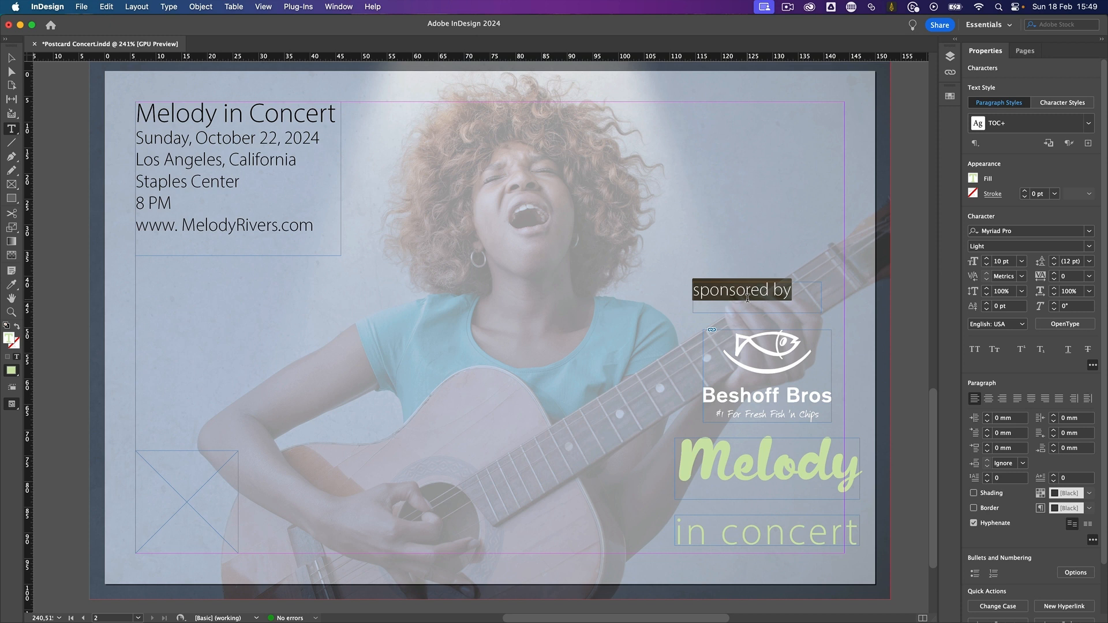
{"action": "left_click", "coordinate": [986, 264]}
{"action": "left_click", "coordinate": [985, 265]}
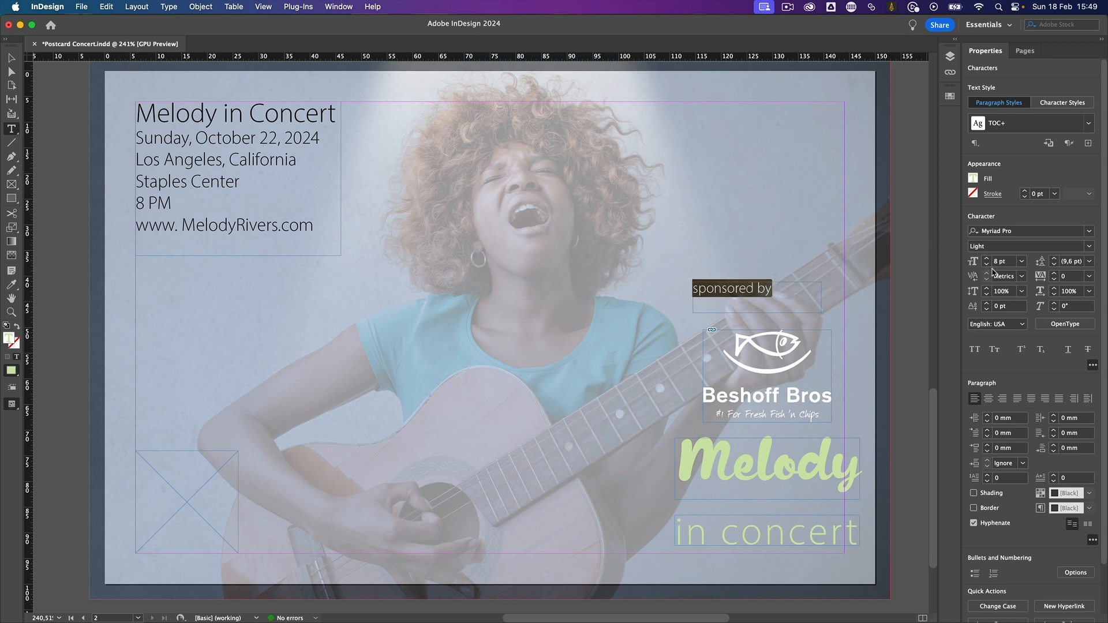
- Place the "sponsored by" frame directly above the logo, aligned with its edges, and centre its text
{"action": "left_click", "coordinate": [11, 58]}
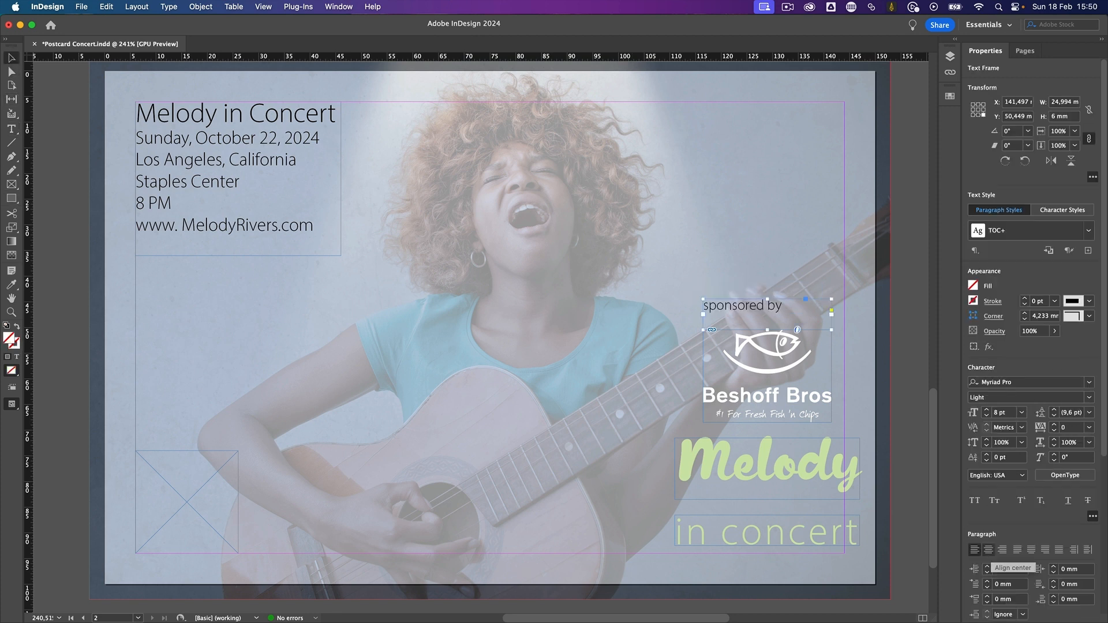
{"action": "left_click", "coordinate": [987, 550]}
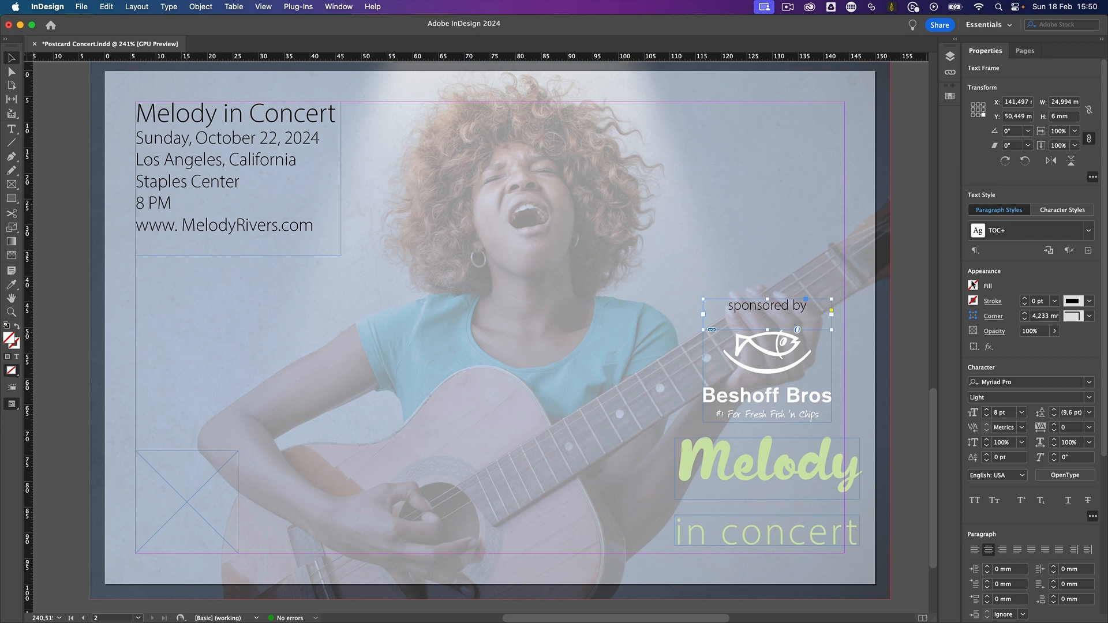
- Colour the "sponsored by" text [Paper] and move its frame about 2 mm down, closer to the logo
{"action": "left_click", "coordinate": [18, 357]}
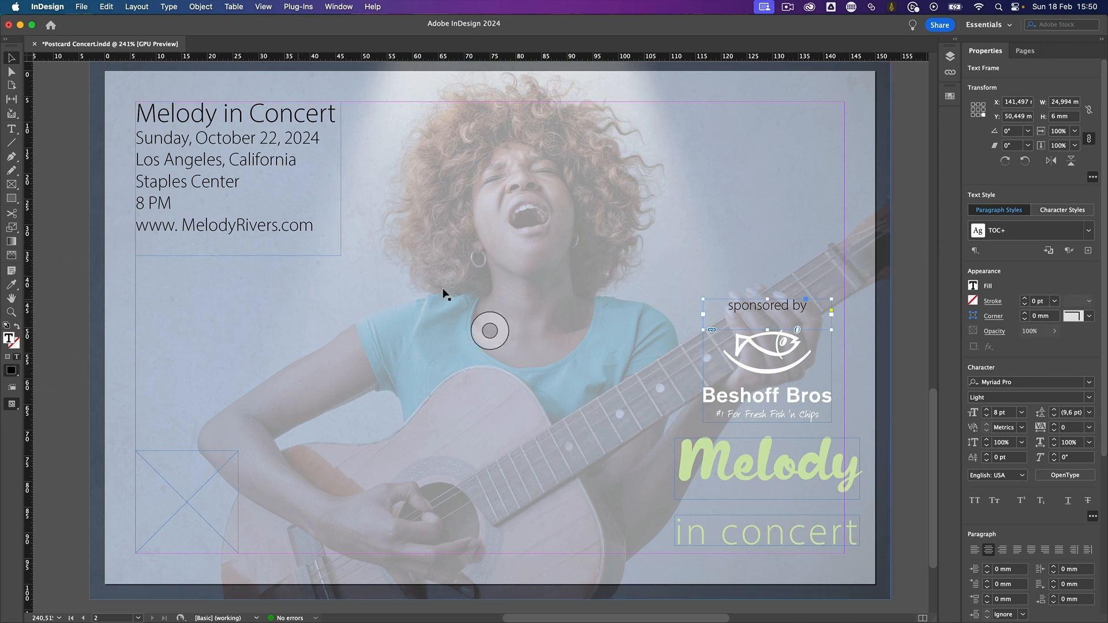
{"action": "left_click", "coordinate": [974, 287]}
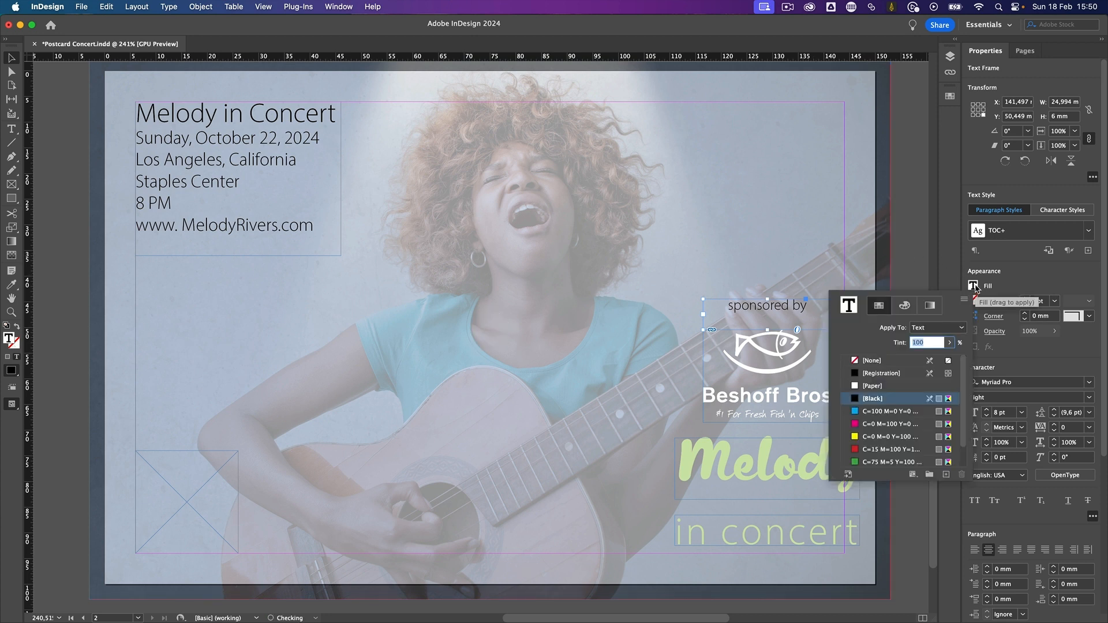
{"action": "left_click", "coordinate": [895, 387]}
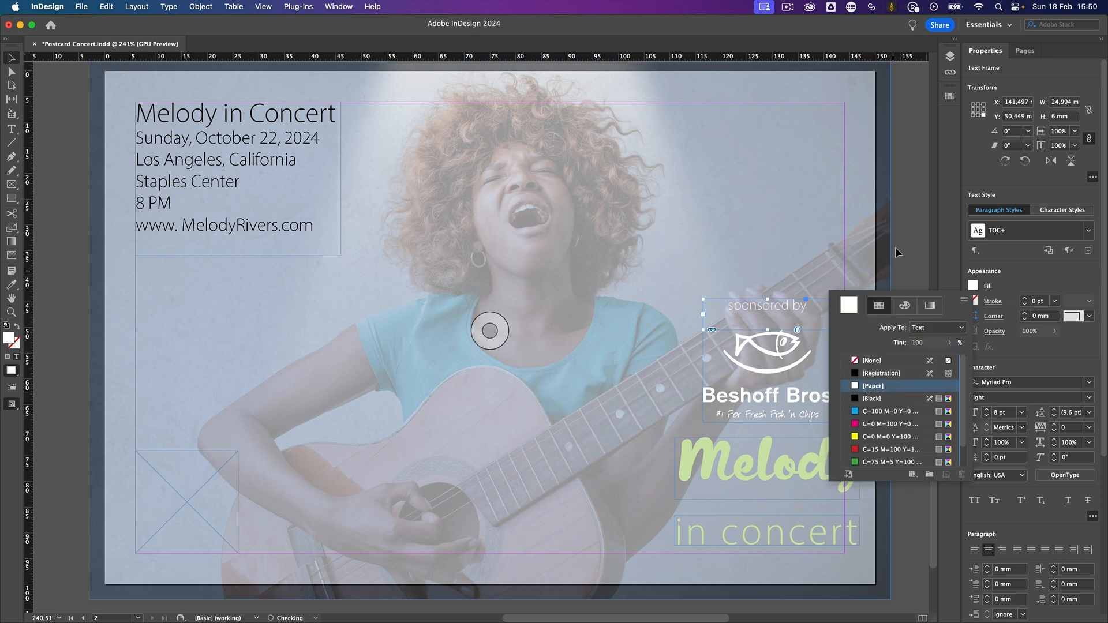
{"action": "left_click_drag", "start_coordinate": [793, 306], "coordinate": [791, 315]}
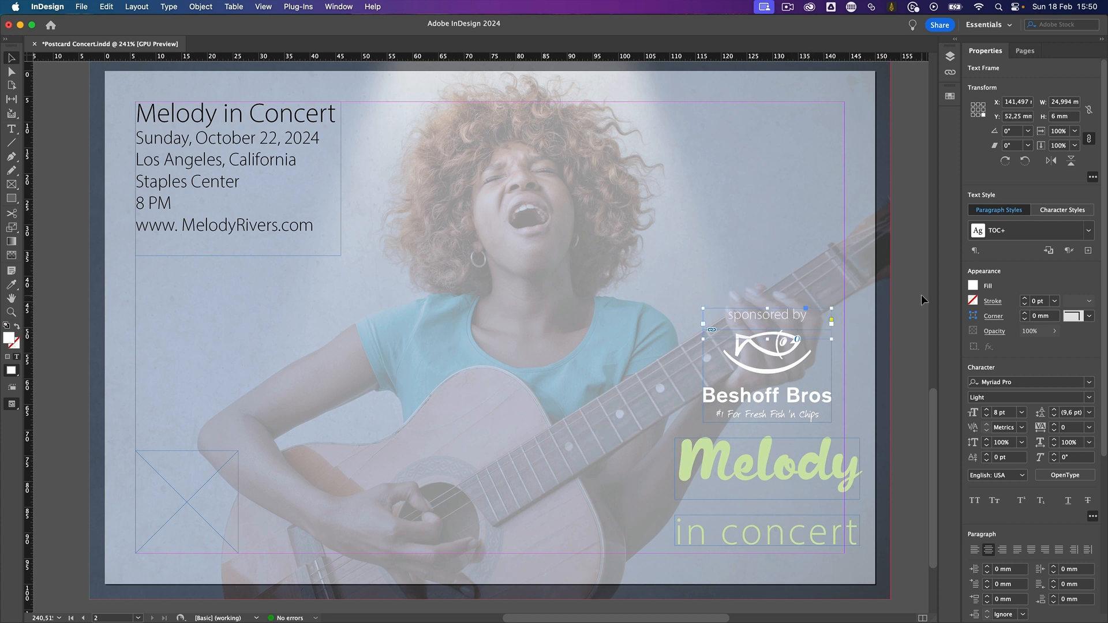
{"action": "left_click", "coordinate": [906, 303]}
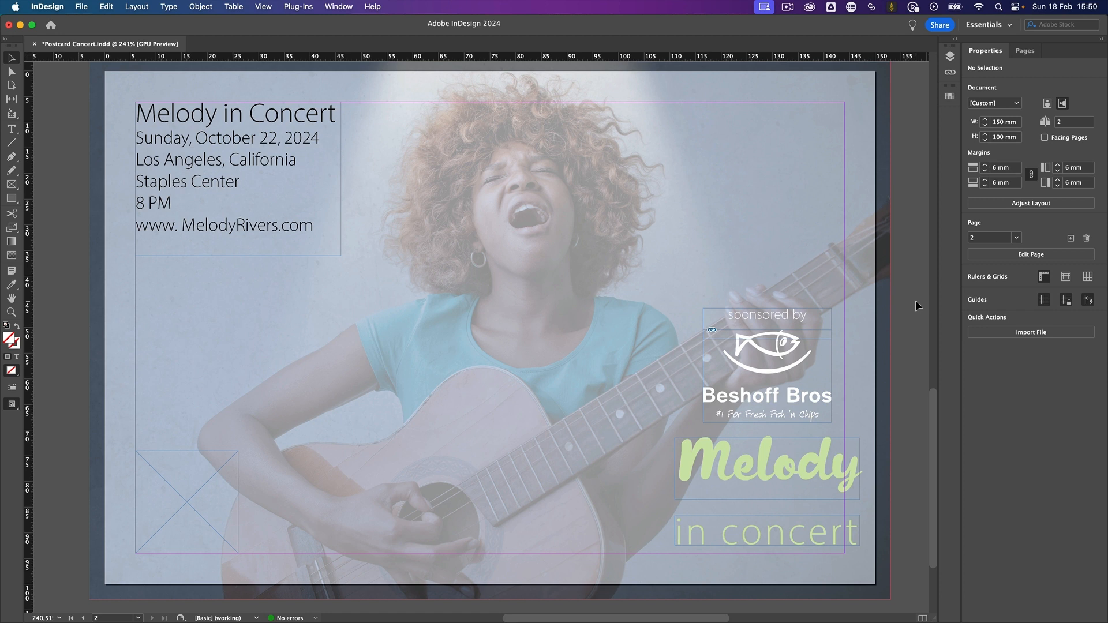
{"action": "left_click", "coordinate": [489, 331]}
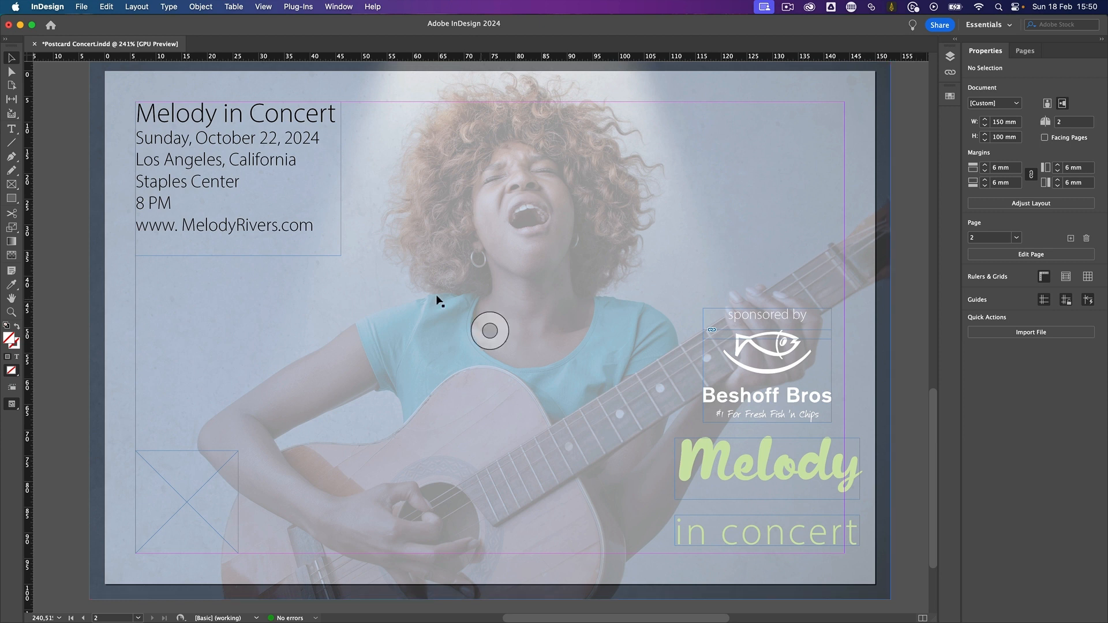
{"action": "double_click", "coordinate": [267, 228]}
{"action": "triple_click", "coordinate": [265, 226]}
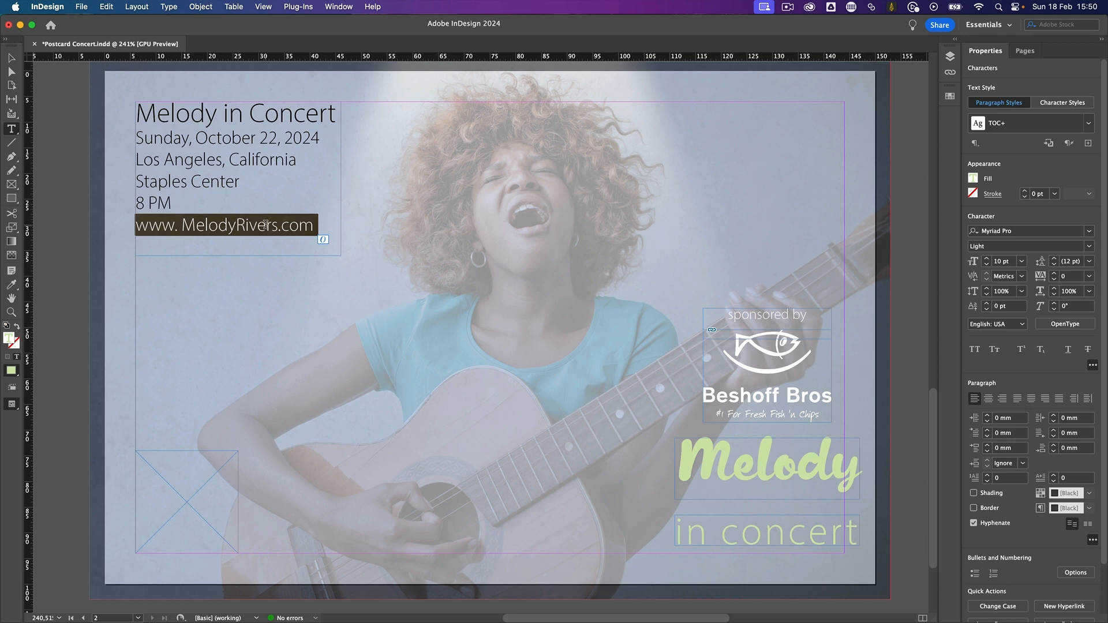
{"action": "right_click", "coordinate": [266, 227]}
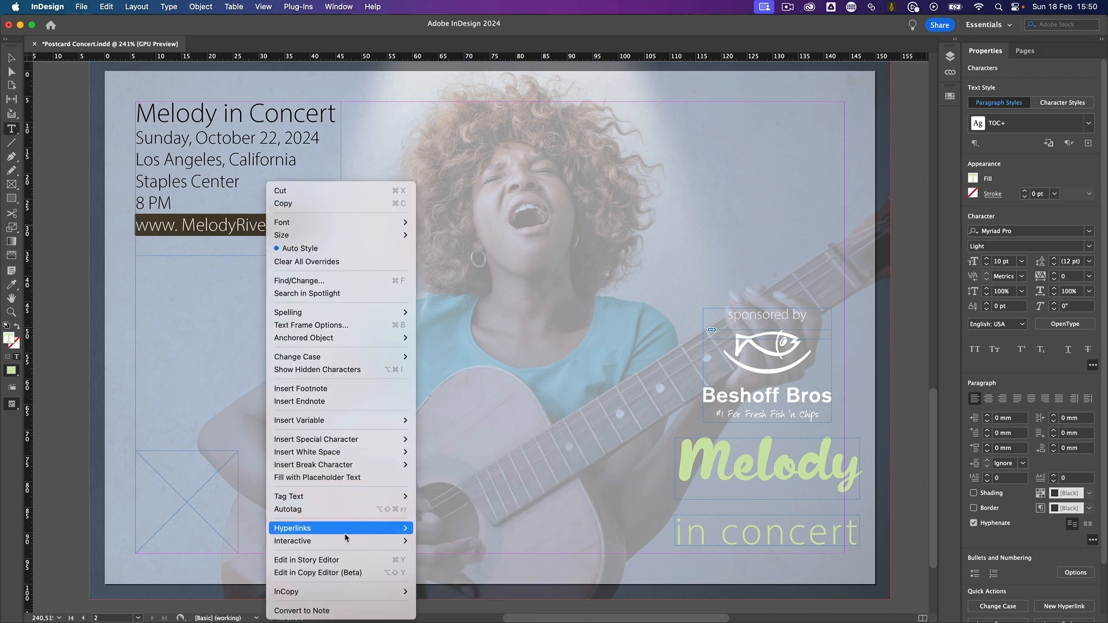
{"action": "mouse_move", "coordinate": [398, 528]}
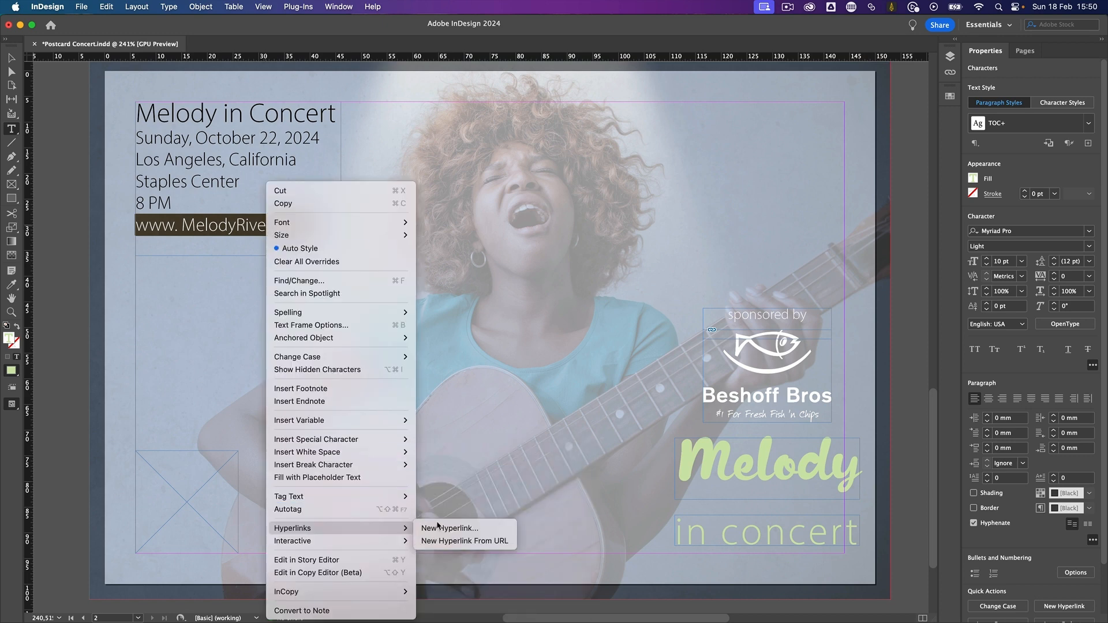
{"action": "left_click", "coordinate": [478, 541]}
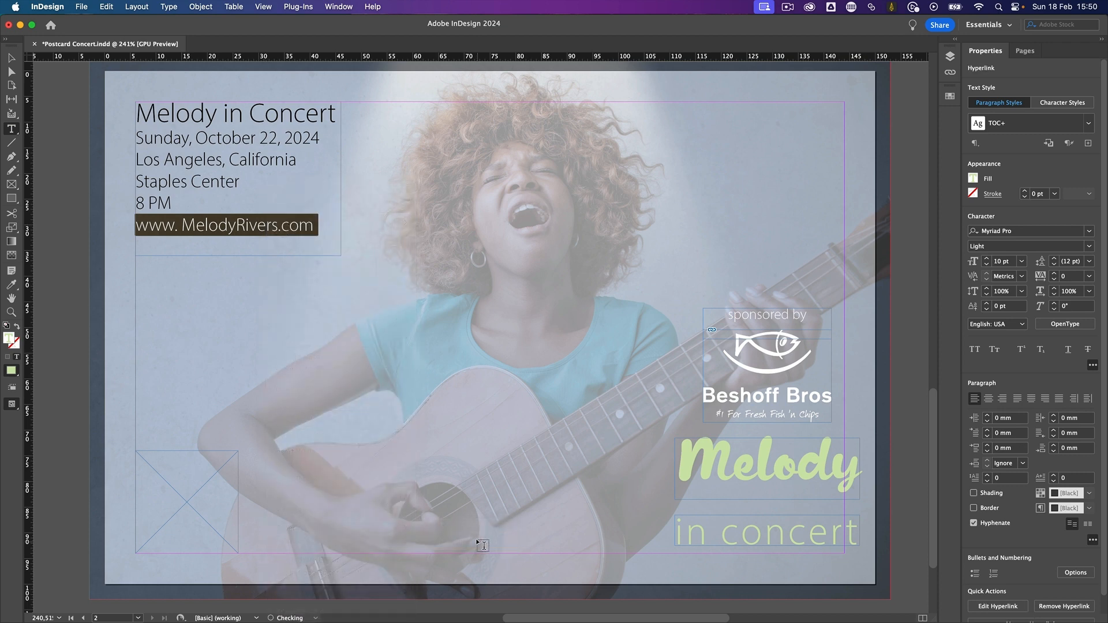
{"action": "left_click", "coordinate": [279, 225]}
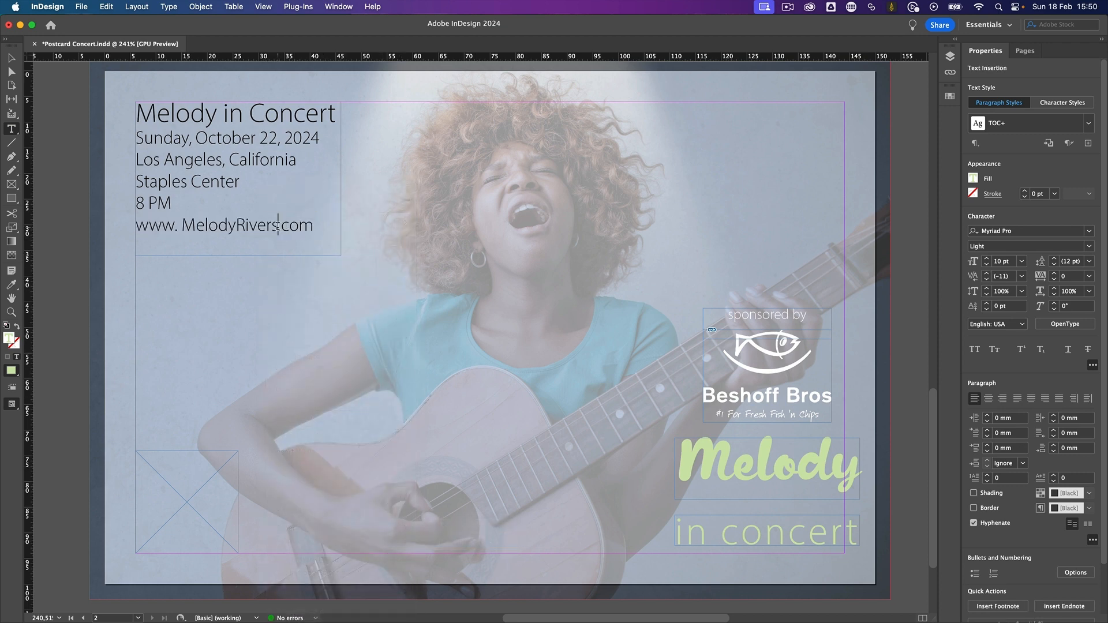
{"action": "left_click", "coordinate": [55, 231]}
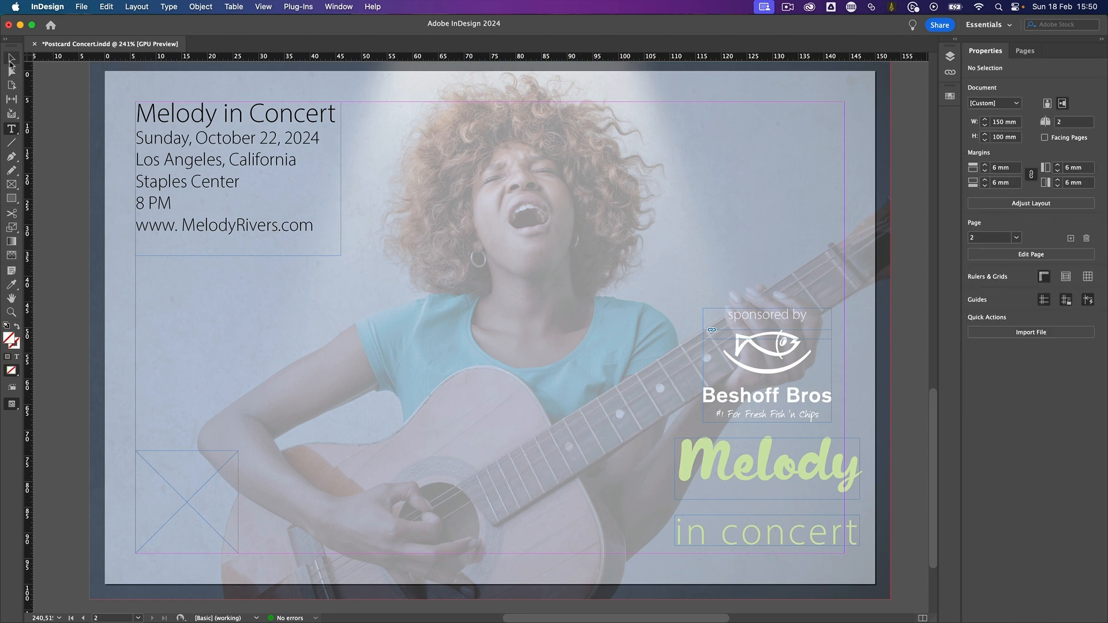
- Examine the website hyperlink's destination, character style and PDF appearance types, and leave its settings without saving
{"action": "left_click", "coordinate": [11, 58]}
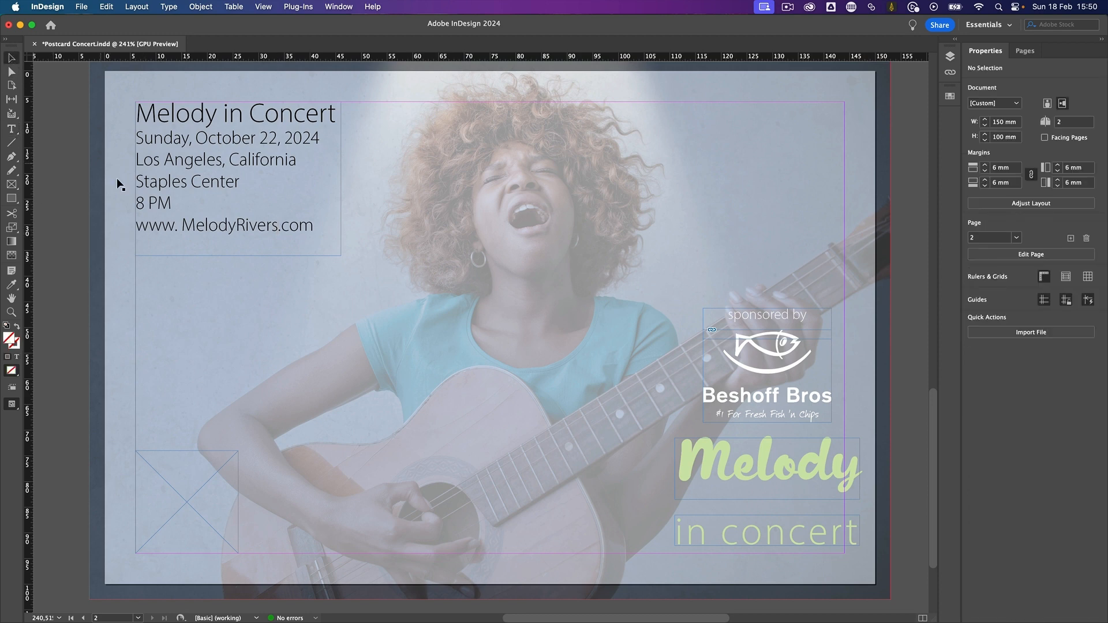
{"action": "left_click", "coordinate": [237, 227]}
{"action": "double_click", "coordinate": [236, 227]}
{"action": "triple_click", "coordinate": [236, 227]}
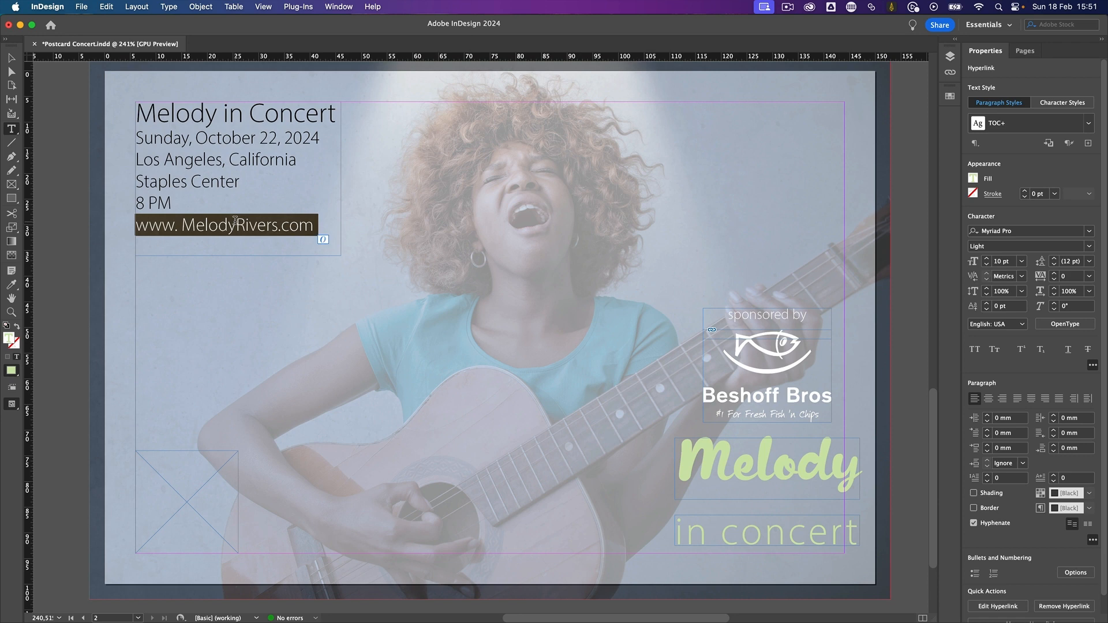
{"action": "right_click", "coordinate": [237, 227]}
{"action": "mouse_move", "coordinate": [369, 528]}
{"action": "left_click", "coordinate": [418, 529]}
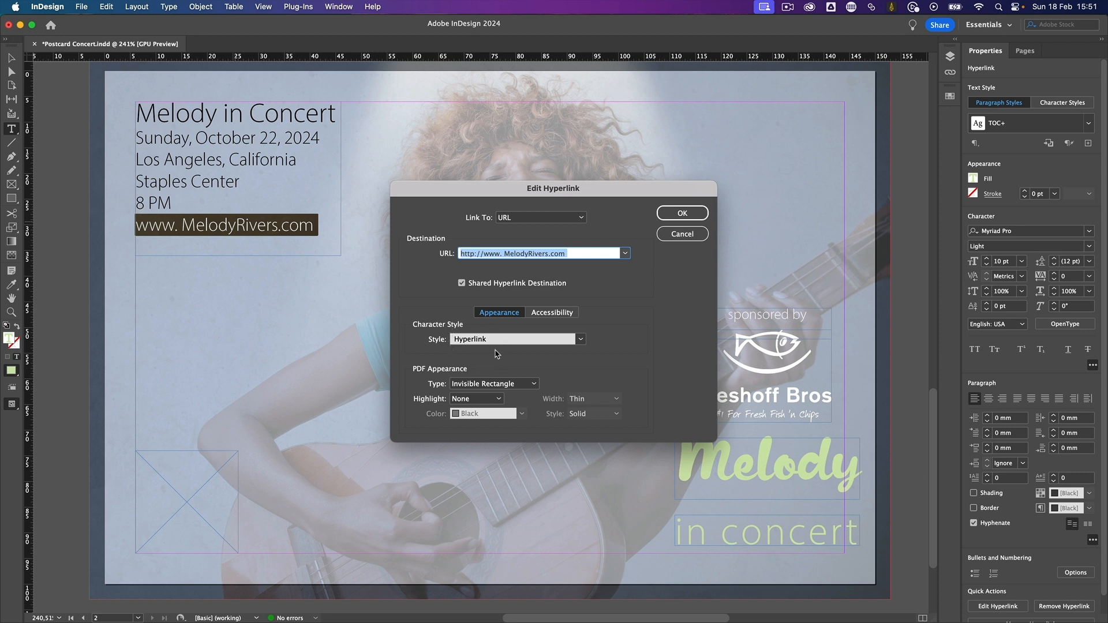
{"action": "left_click", "coordinate": [504, 383]}
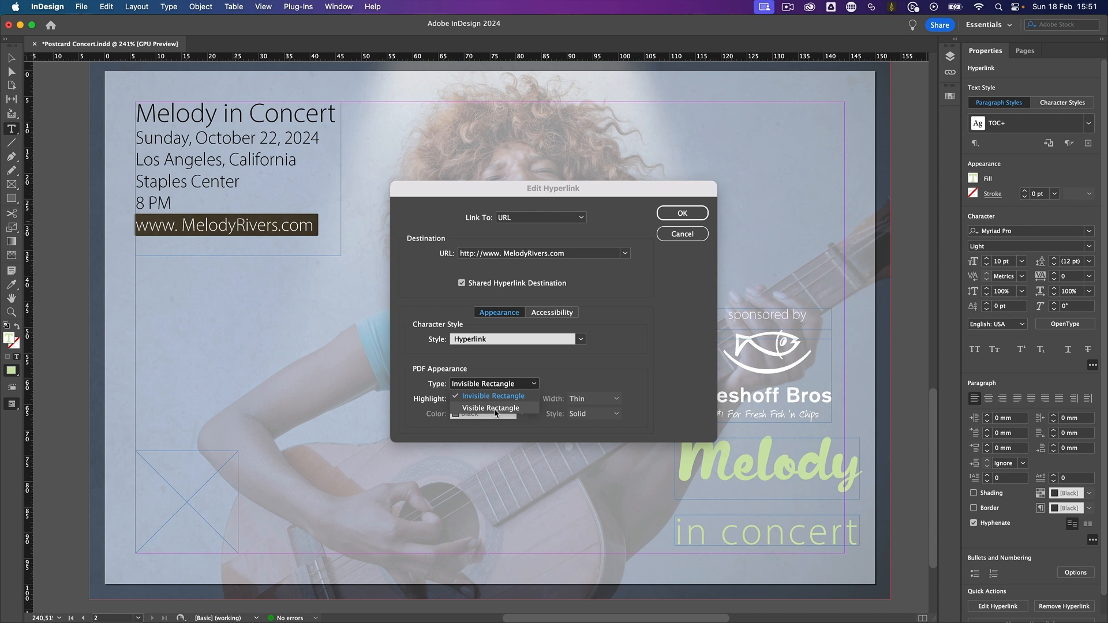
{"action": "left_click", "coordinate": [530, 397]}
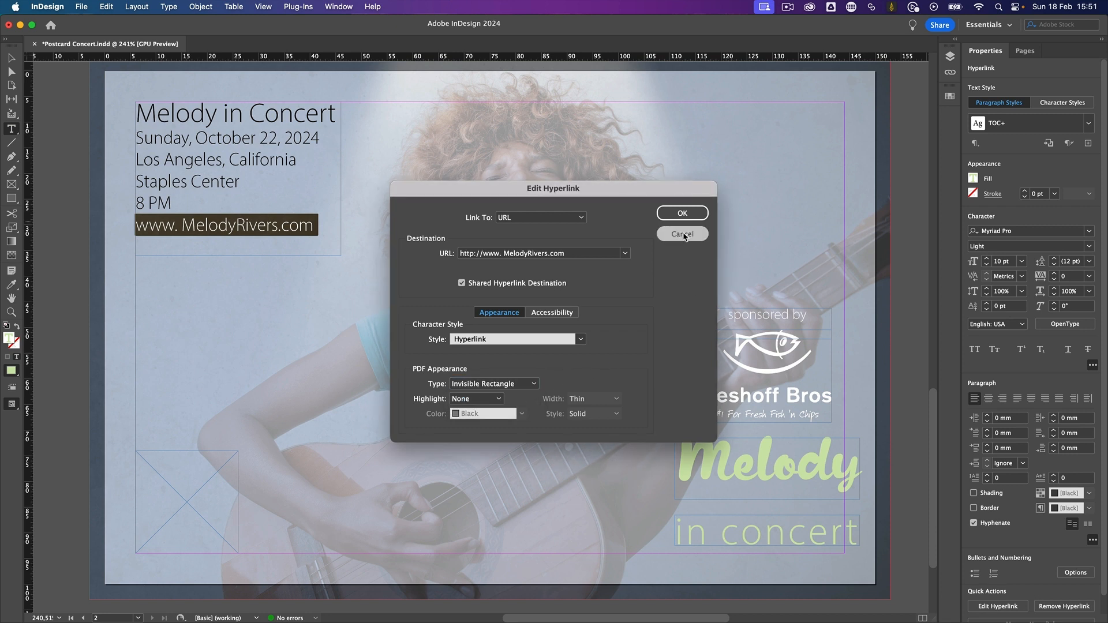
{"action": "left_click", "coordinate": [682, 234]}
{"action": "left_click", "coordinate": [10, 57]}
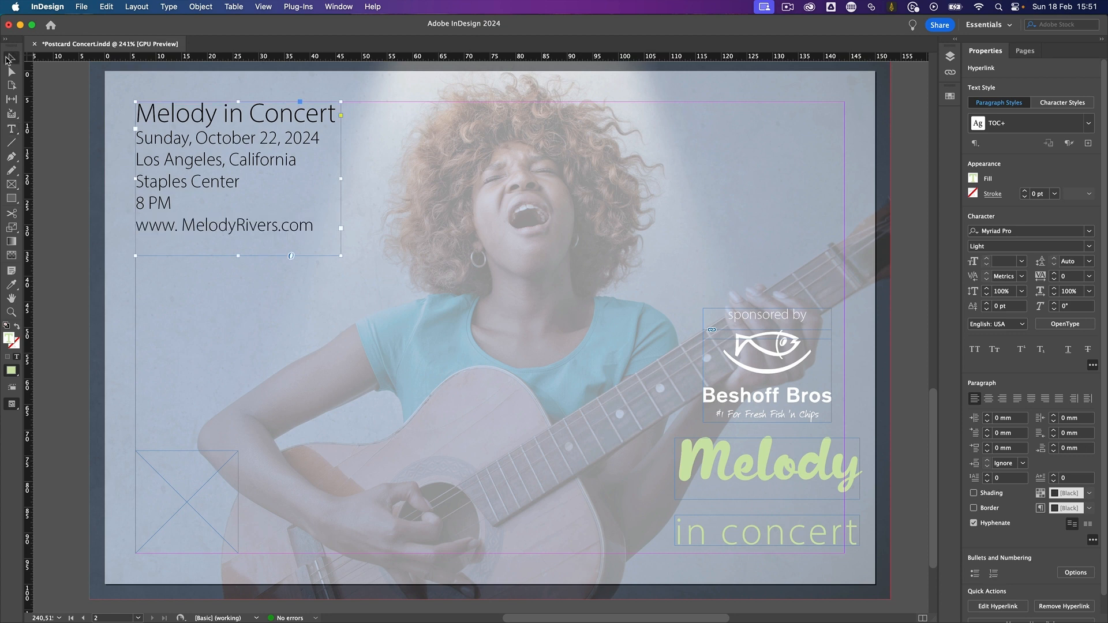
{"action": "left_click", "coordinate": [77, 120]}
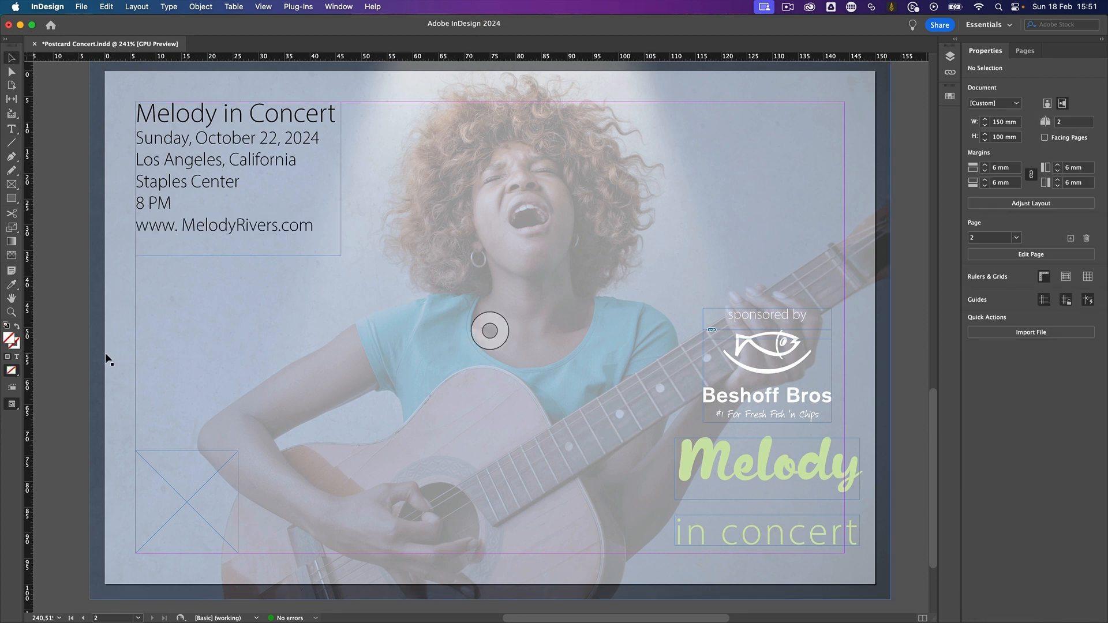
{"action": "left_click", "coordinate": [181, 496]}
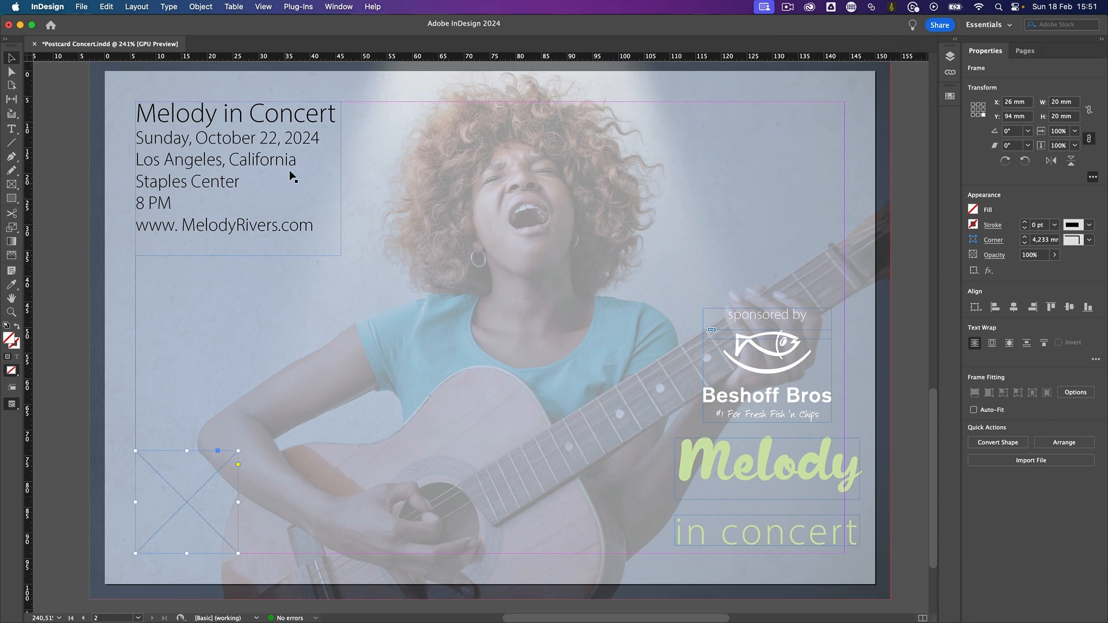
{"action": "left_click", "coordinate": [200, 6]}
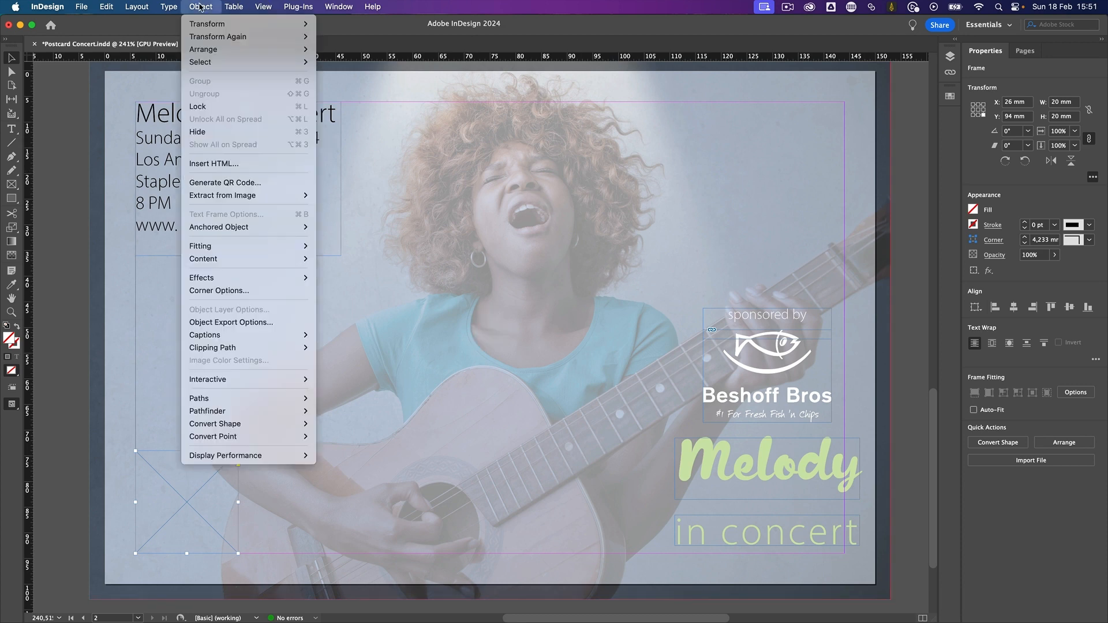
{"action": "left_click", "coordinate": [243, 184]}
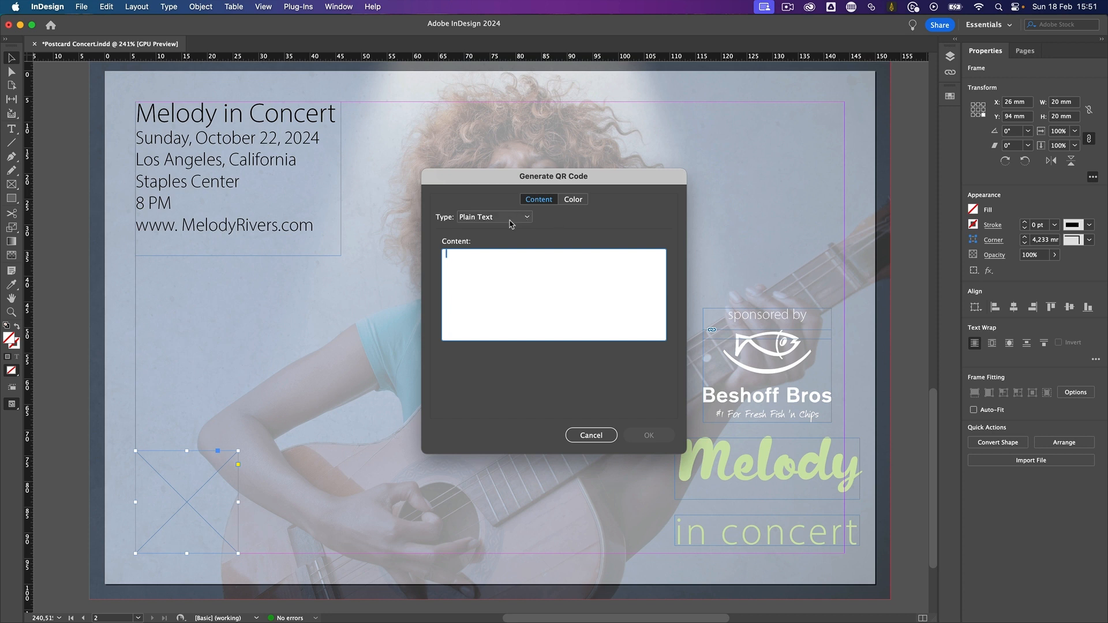
{"action": "left_click", "coordinate": [510, 222]}
{"action": "left_click", "coordinate": [503, 230]}
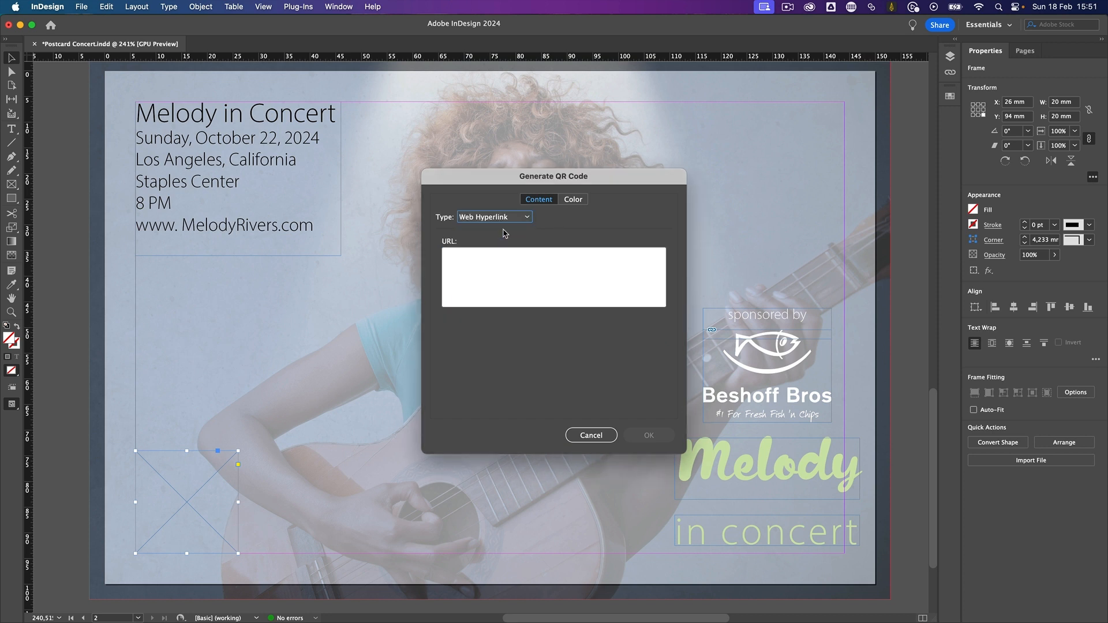
{"action": "left_click", "coordinate": [501, 261]}
{"action": "type", "text": "www.MelodyRivers.com"}
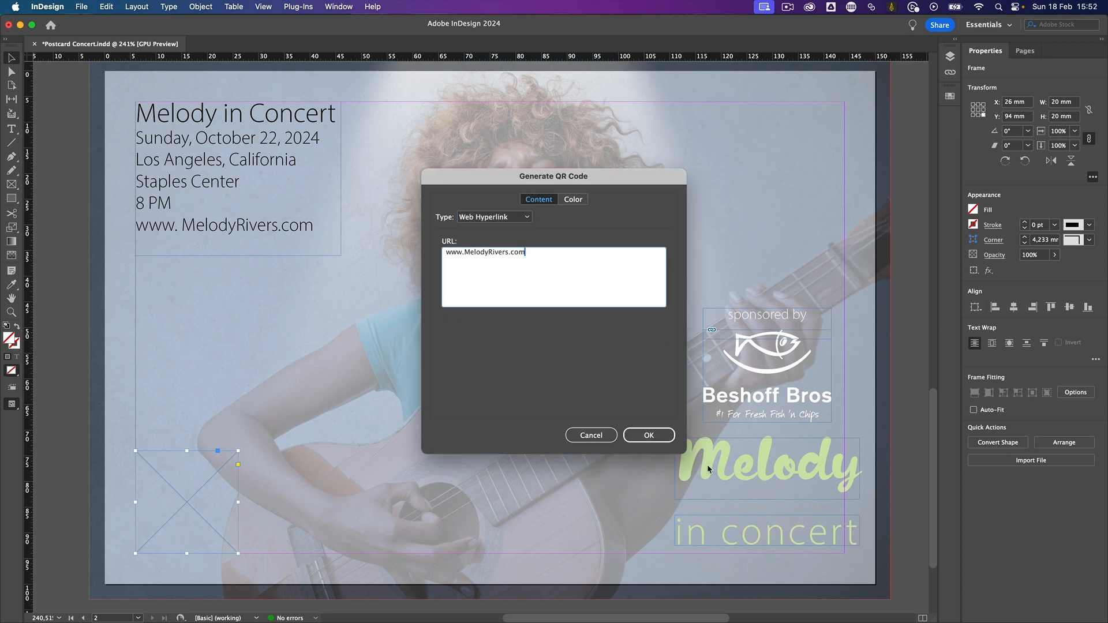
{"action": "left_click", "coordinate": [649, 435]}
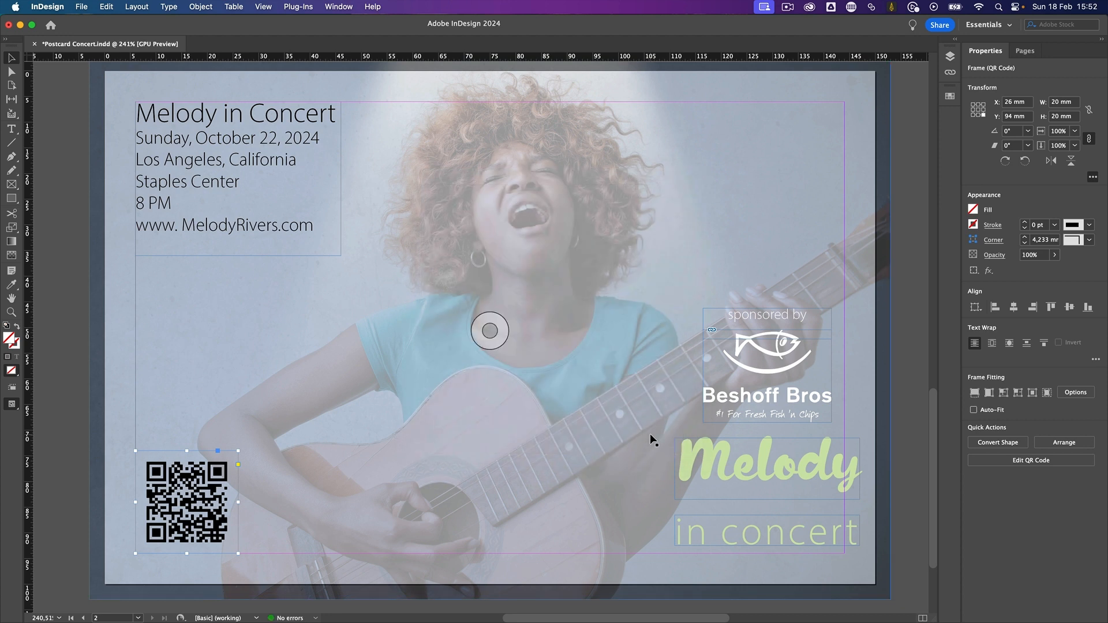
- Examine the QR code's web hyperlink content and its colour swatches, keeping [Black] as the code's colour
{"action": "left_click", "coordinate": [200, 7]}
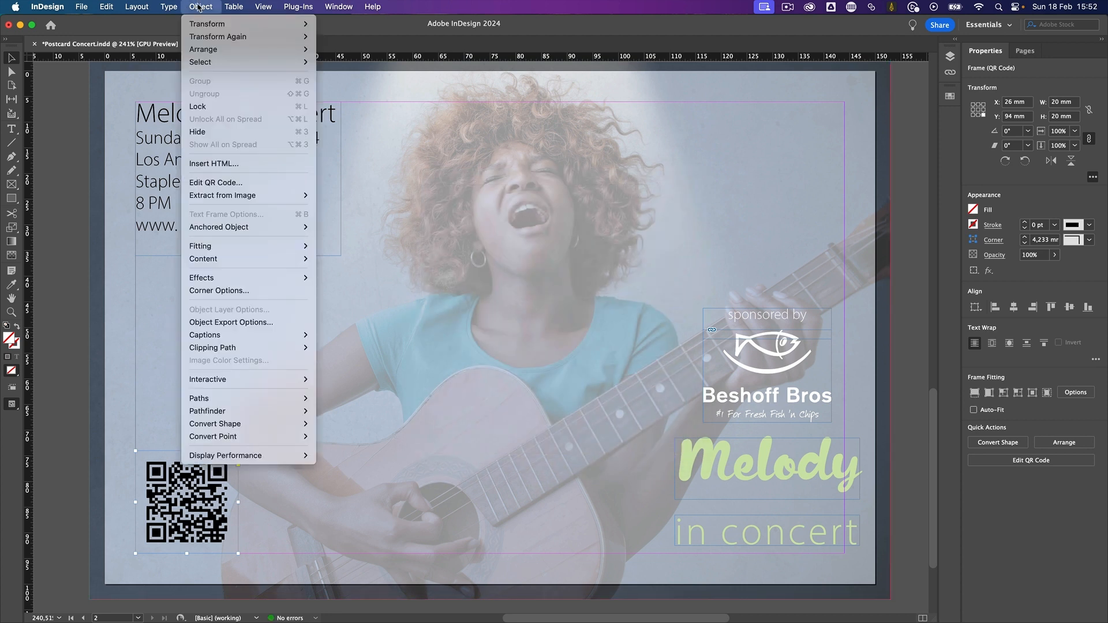
{"action": "left_click", "coordinate": [218, 183]}
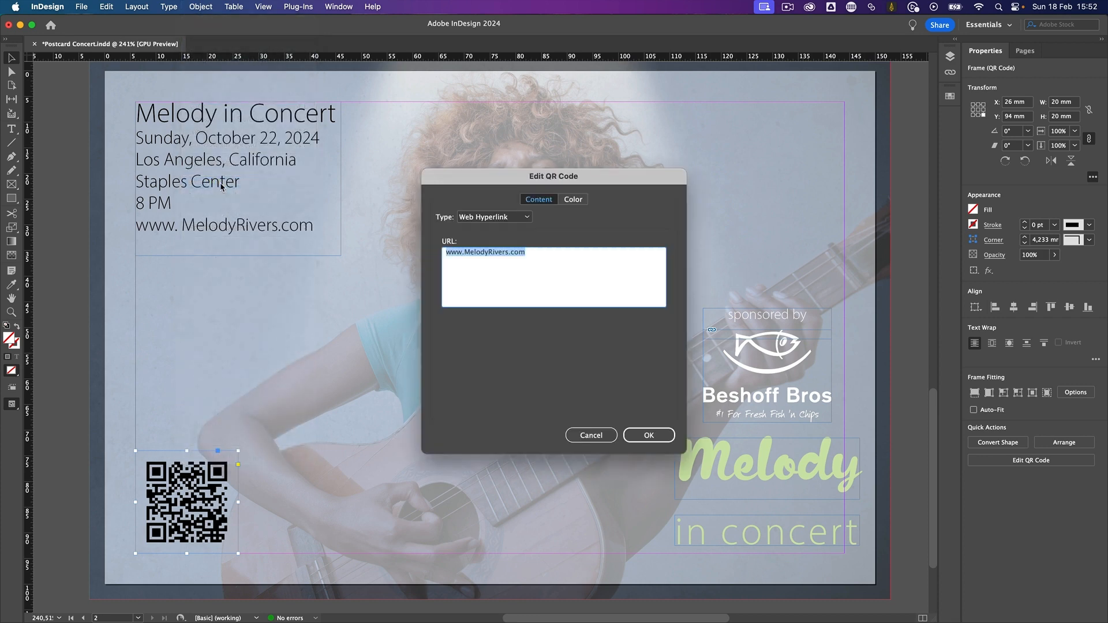
{"action": "left_click", "coordinate": [574, 200]}
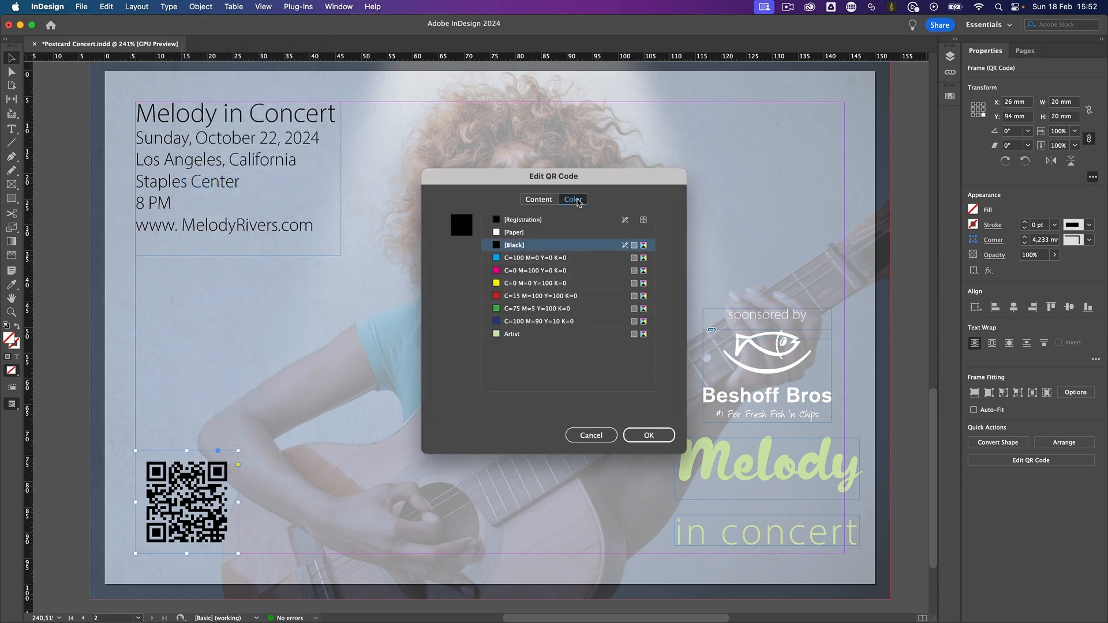
{"action": "left_click", "coordinate": [517, 233]}
{"action": "left_click", "coordinate": [517, 247]}
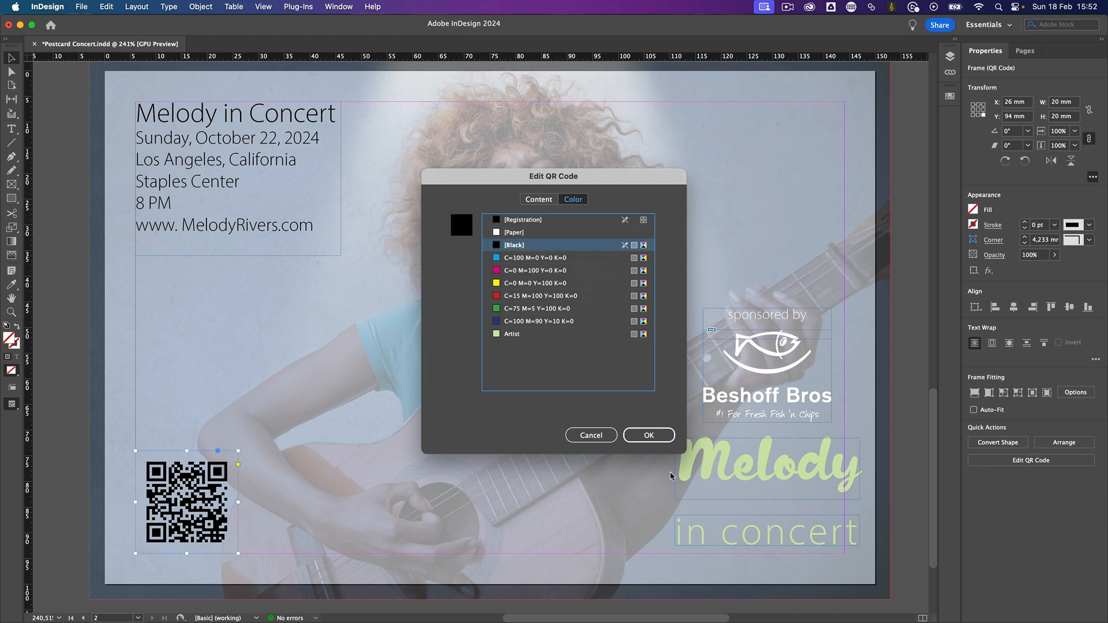
{"action": "left_click", "coordinate": [665, 437]}
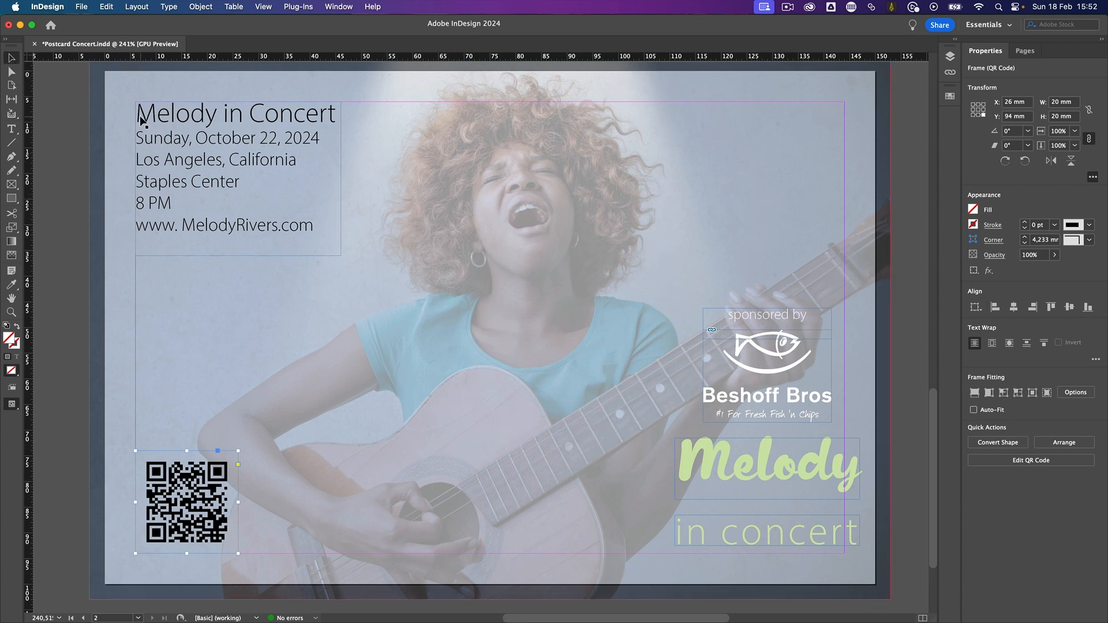
- Switch the document to Preview mode and compare the postcard's front page with the back page
{"action": "key", "text": "w"}
{"action": "scroll", "coordinate": [284, 223], "scroll_direction": "up", "scroll_amount": 10}
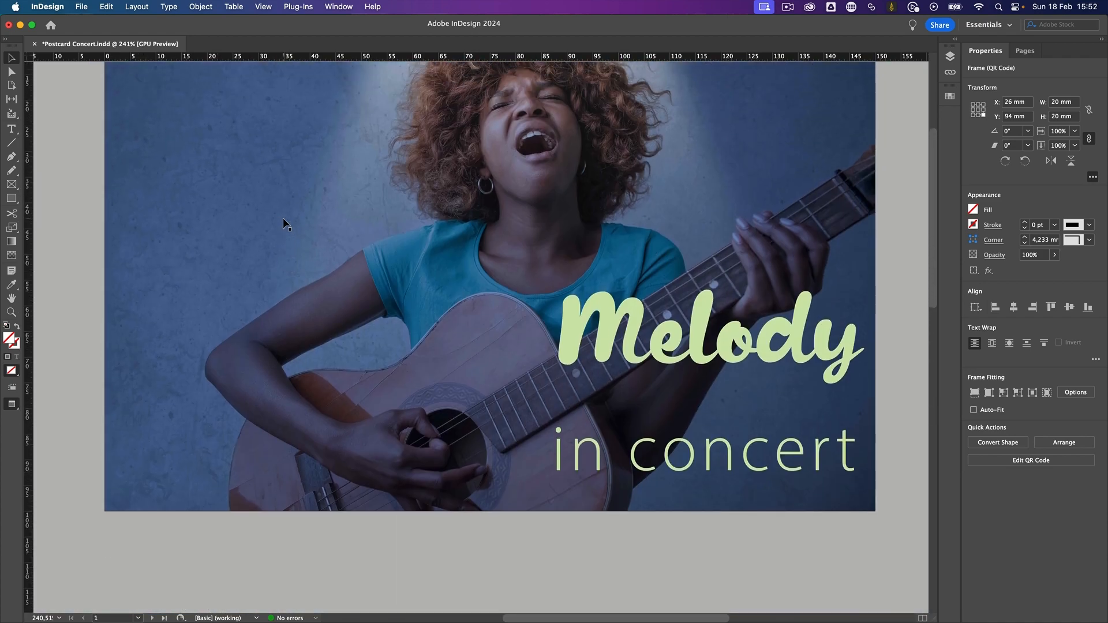
{"action": "scroll", "coordinate": [283, 219], "scroll_direction": "down", "scroll_amount": 5}
{"action": "scroll", "coordinate": [283, 217], "scroll_direction": "down", "scroll_amount": 5}
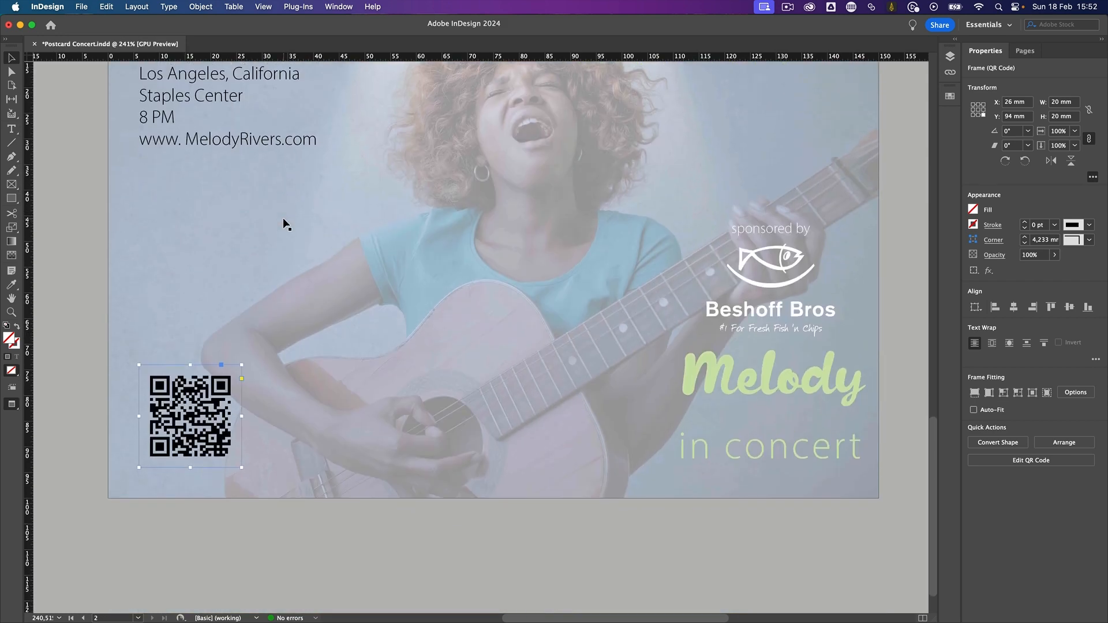
- Apply the [Paper] swatch to the text of the "Melody" and "in concert" frames on page 2
{"action": "left_click", "coordinate": [726, 379]}
{"action": "left_click", "coordinate": [763, 454], "text": "shift"}
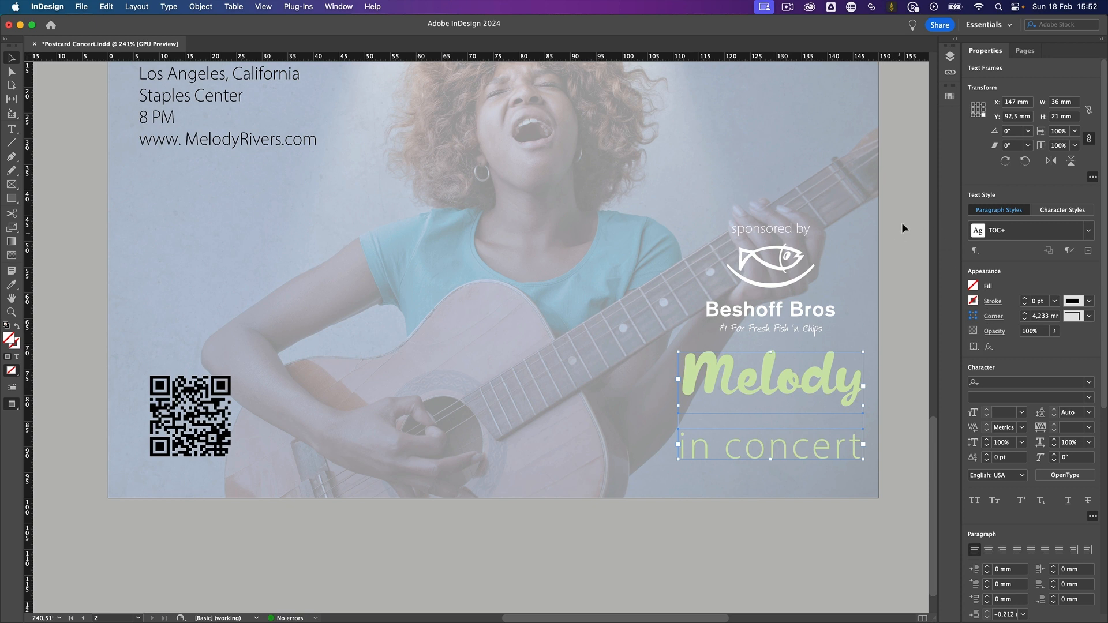
{"action": "left_click", "coordinate": [950, 95]}
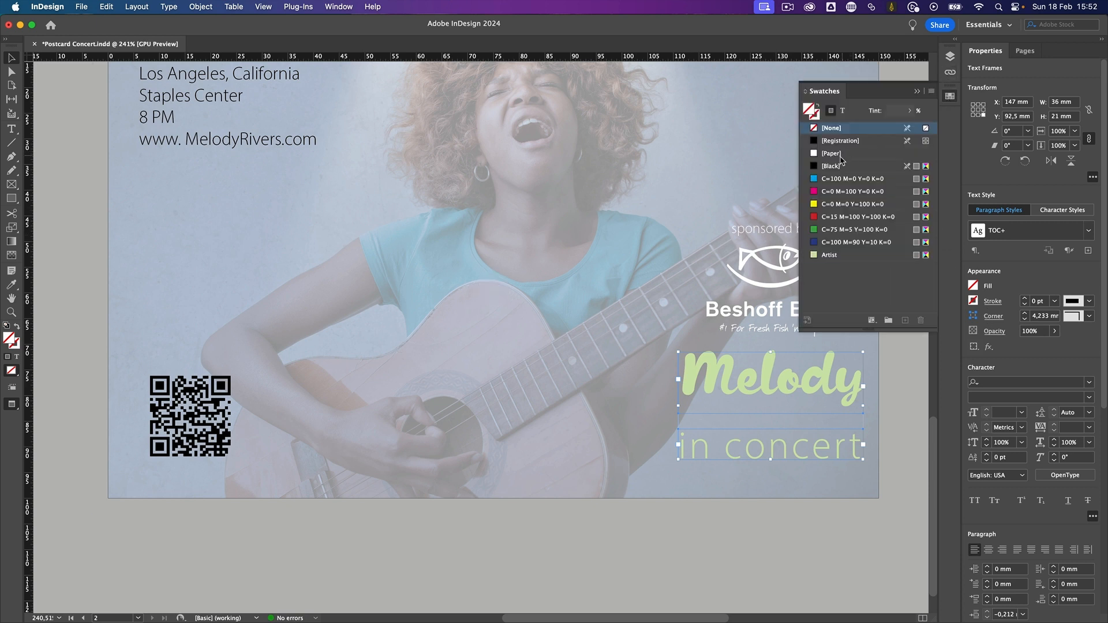
{"action": "left_click", "coordinate": [842, 110]}
{"action": "left_click", "coordinate": [832, 157]}
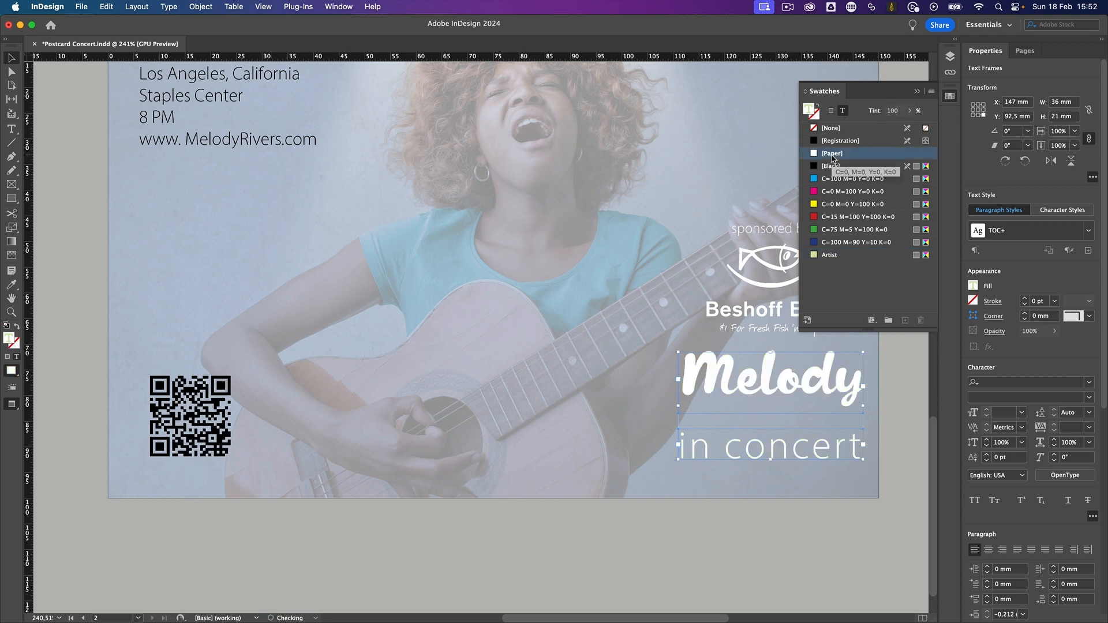
{"action": "left_click", "coordinate": [896, 386]}
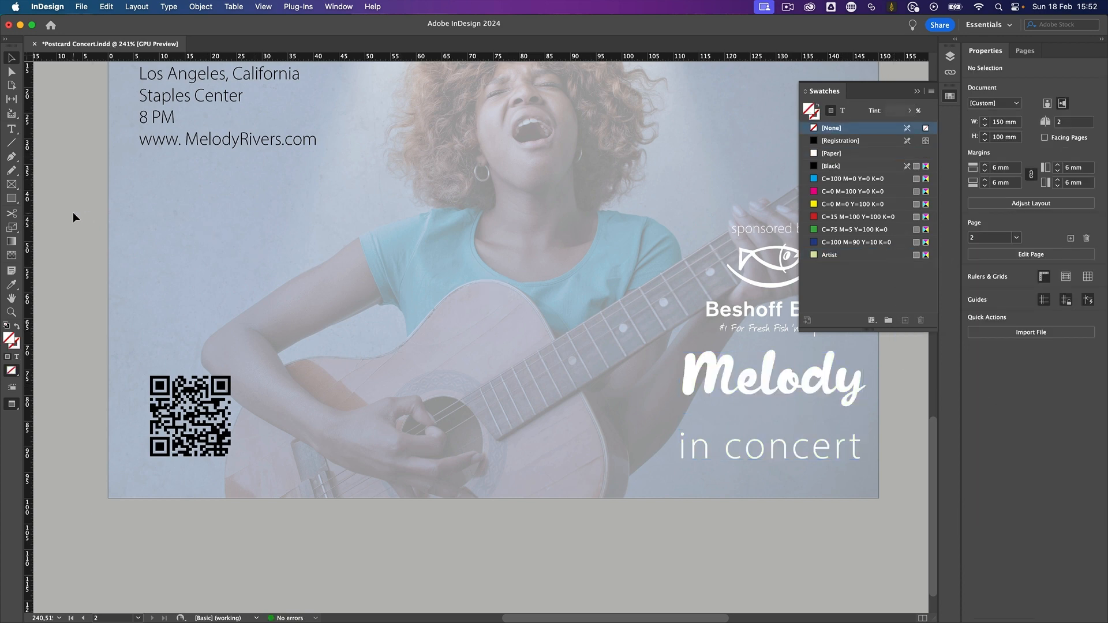
- Check the document for Preflight errors and inspect the status of its linked images
{"action": "scroll", "coordinate": [393, 254], "scroll_direction": "up", "scroll_amount": 5}
{"action": "scroll", "coordinate": [392, 253], "scroll_direction": "down", "scroll_amount": 2}
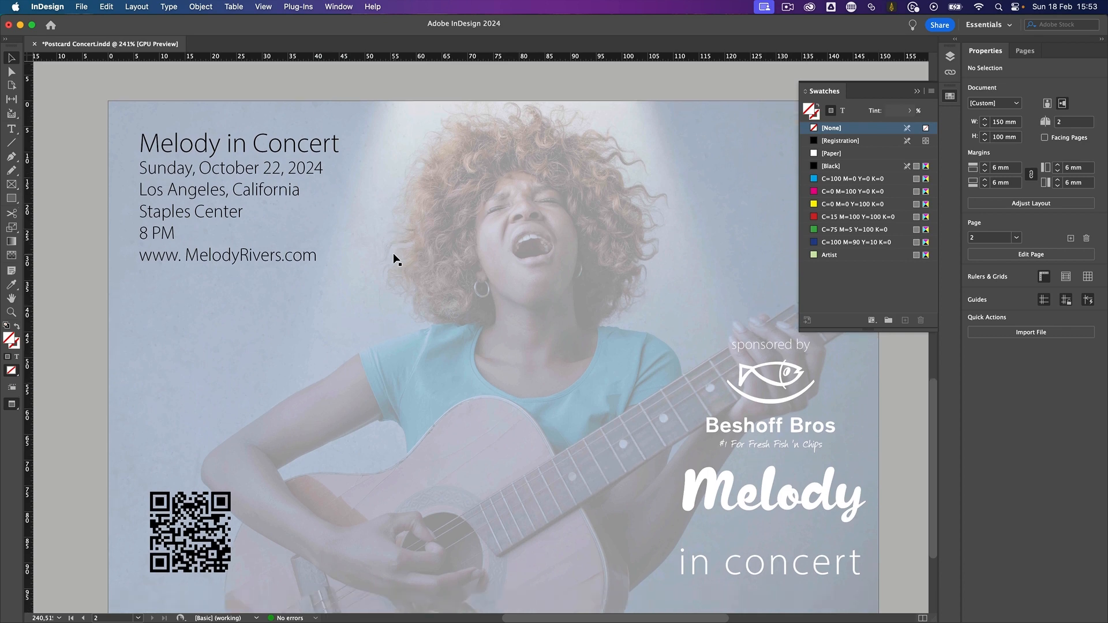
{"action": "mouse_move", "coordinate": [296, 612]}
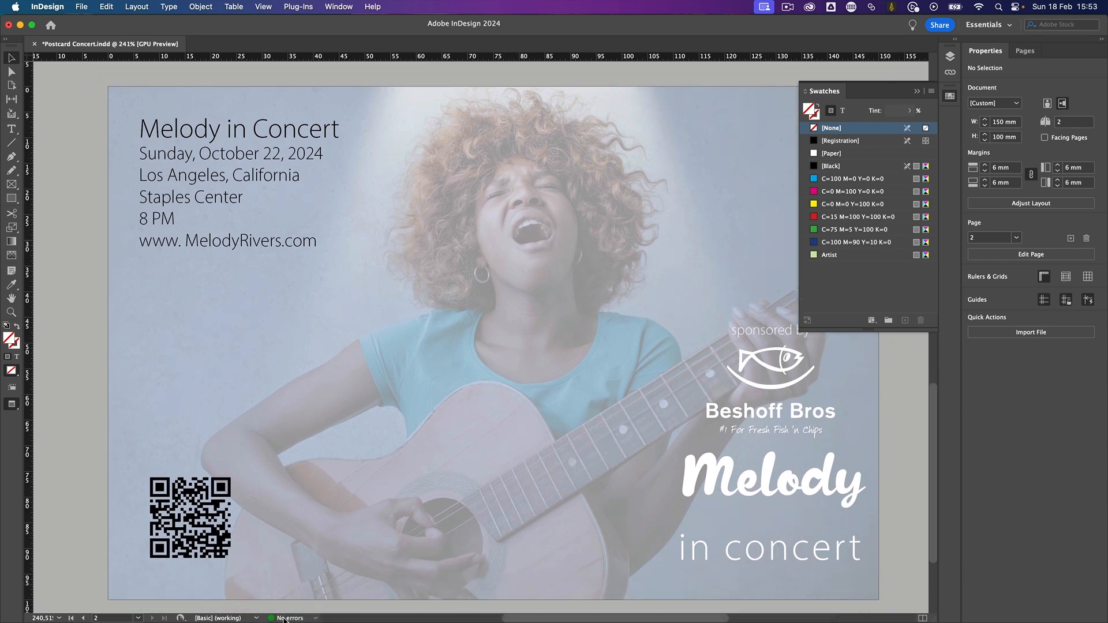
{"action": "double_click", "coordinate": [284, 618]}
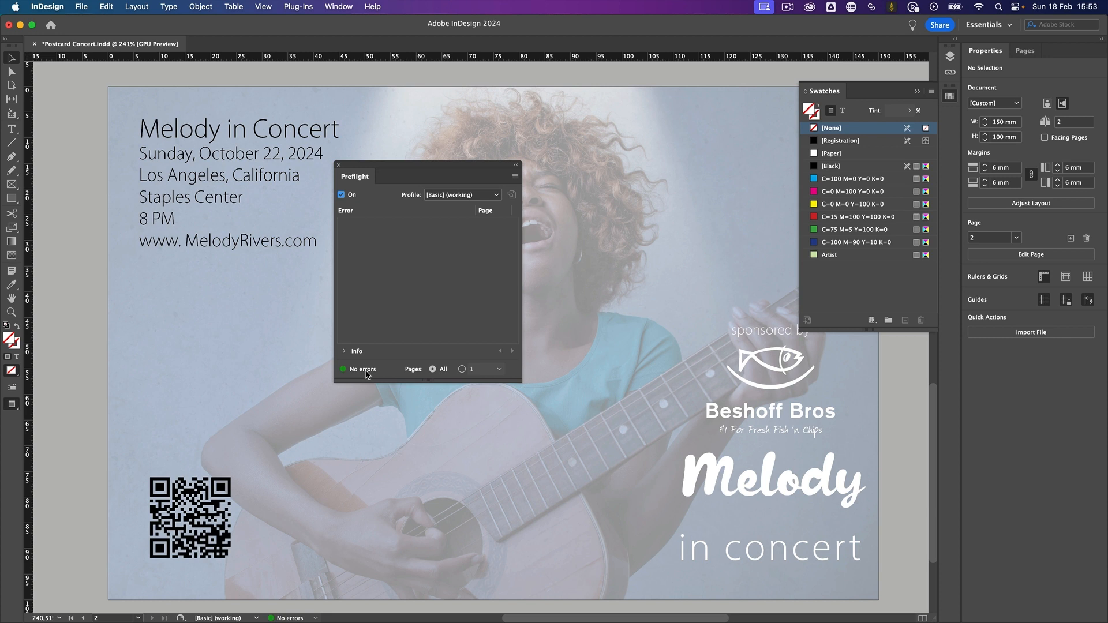
{"action": "left_click", "coordinate": [345, 7]}
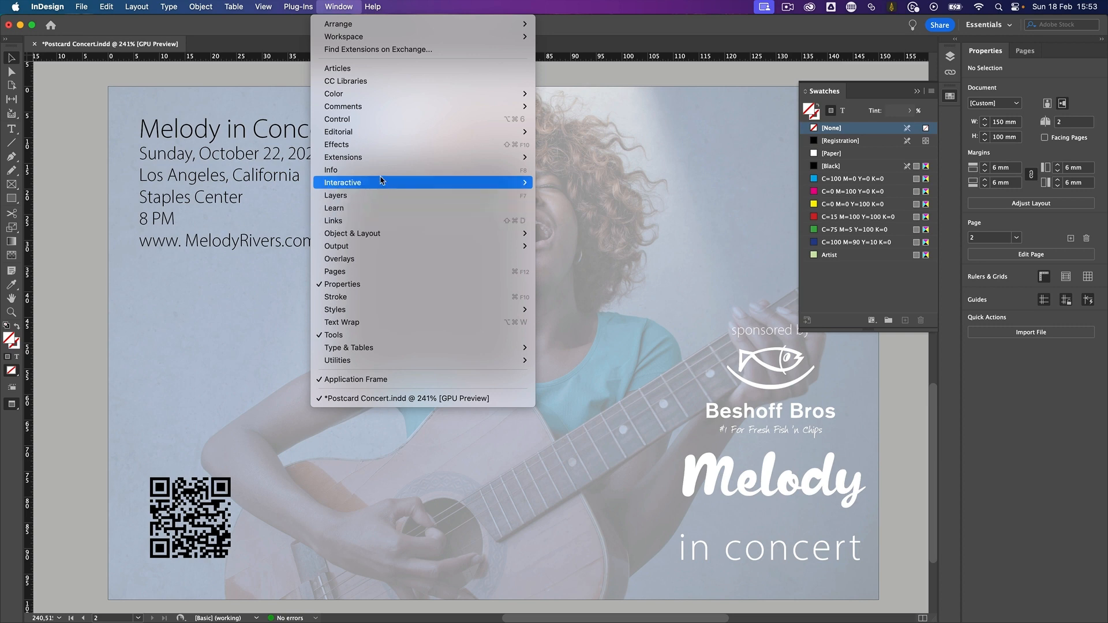
{"action": "left_click", "coordinate": [378, 224]}
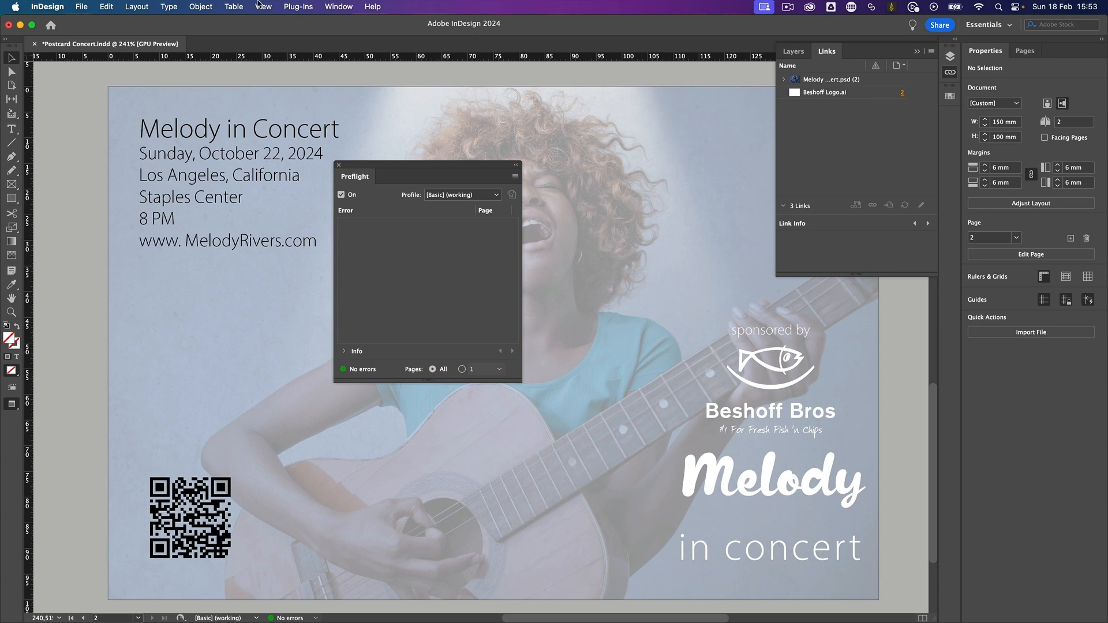
- Start a print-quality Adobe PDF export named Postcard Concert in the Postcard folder
{"action": "left_click", "coordinate": [81, 7]}
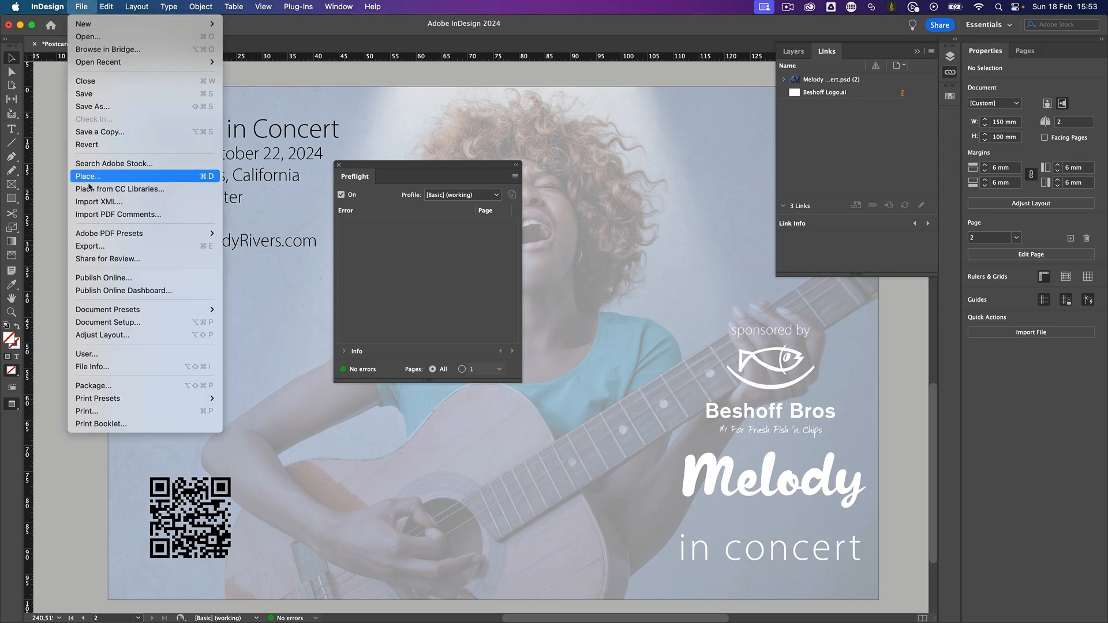
{"action": "left_click", "coordinate": [114, 248]}
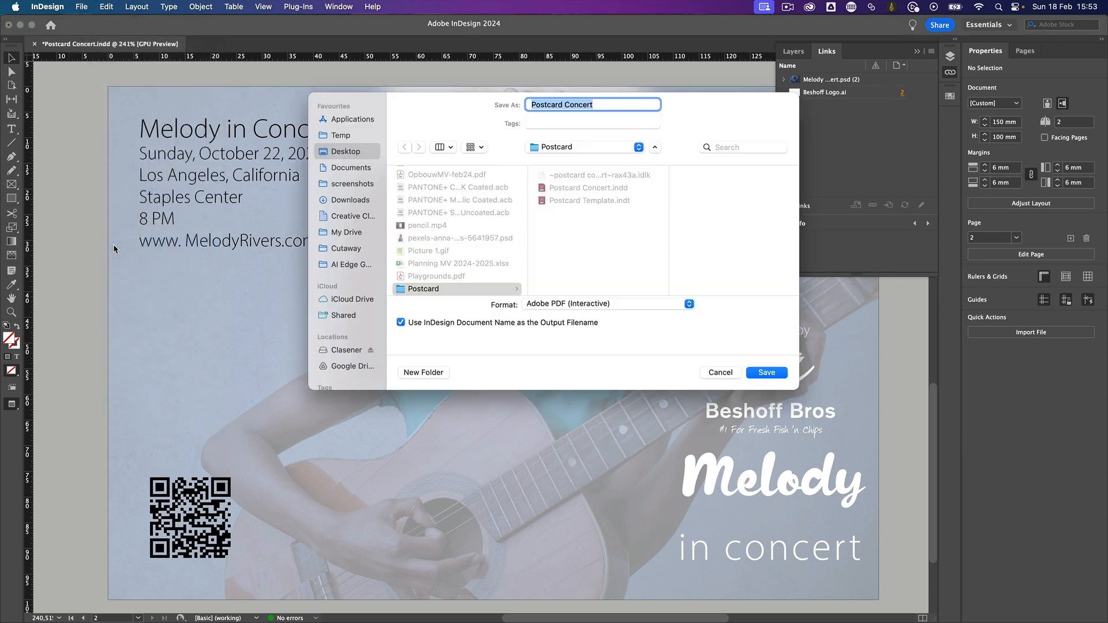
{"action": "left_click", "coordinate": [599, 306]}
{"action": "left_click", "coordinate": [596, 317]}
{"action": "left_click", "coordinate": [772, 374]}
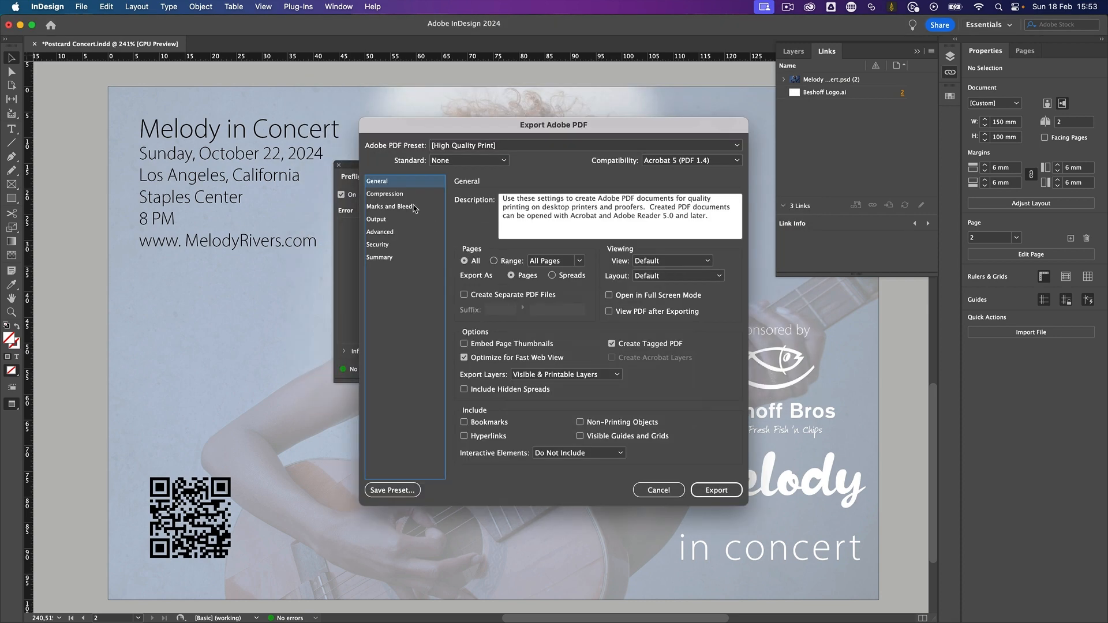
- Add crop marks, use the document bleed settings and export the PDF with the High Quality Print preset
{"action": "left_click", "coordinate": [411, 208]}
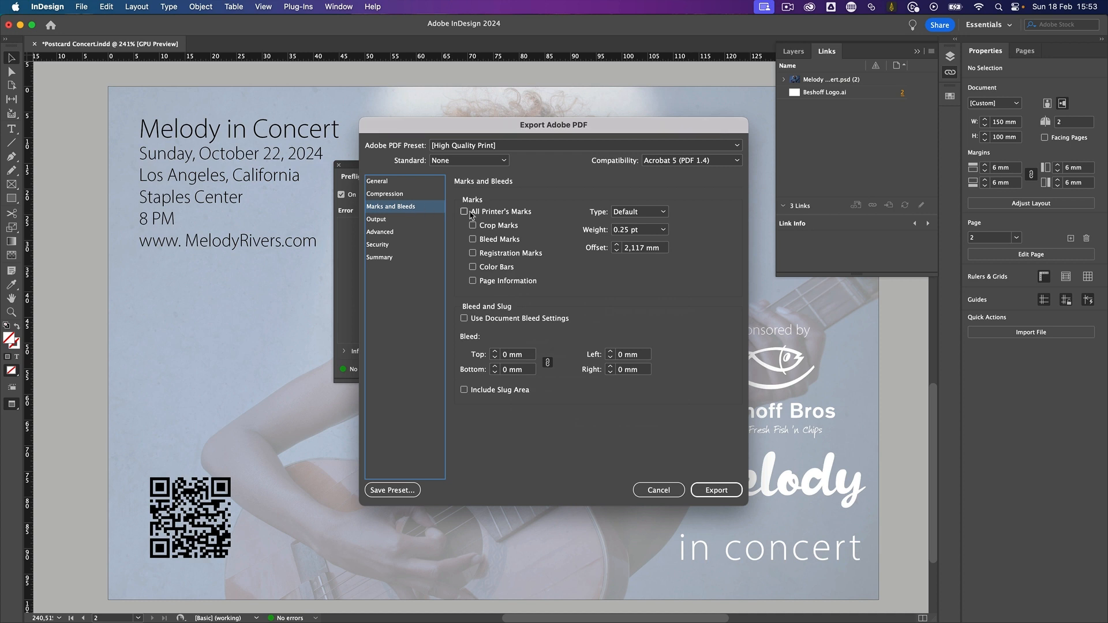
{"action": "left_click", "coordinate": [494, 229]}
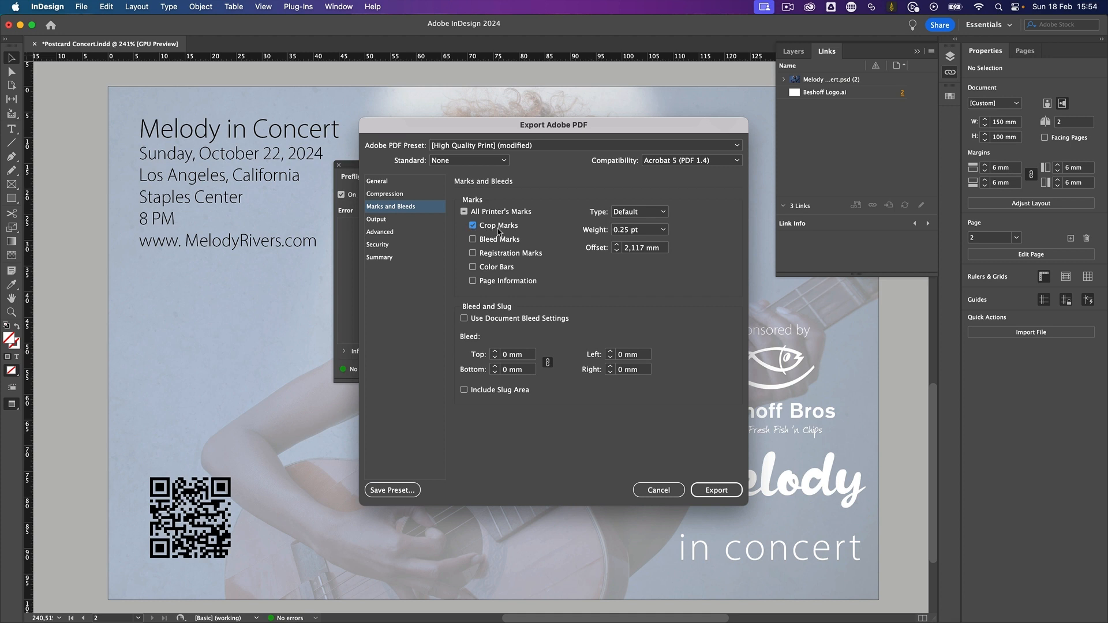
{"action": "left_click", "coordinate": [473, 320]}
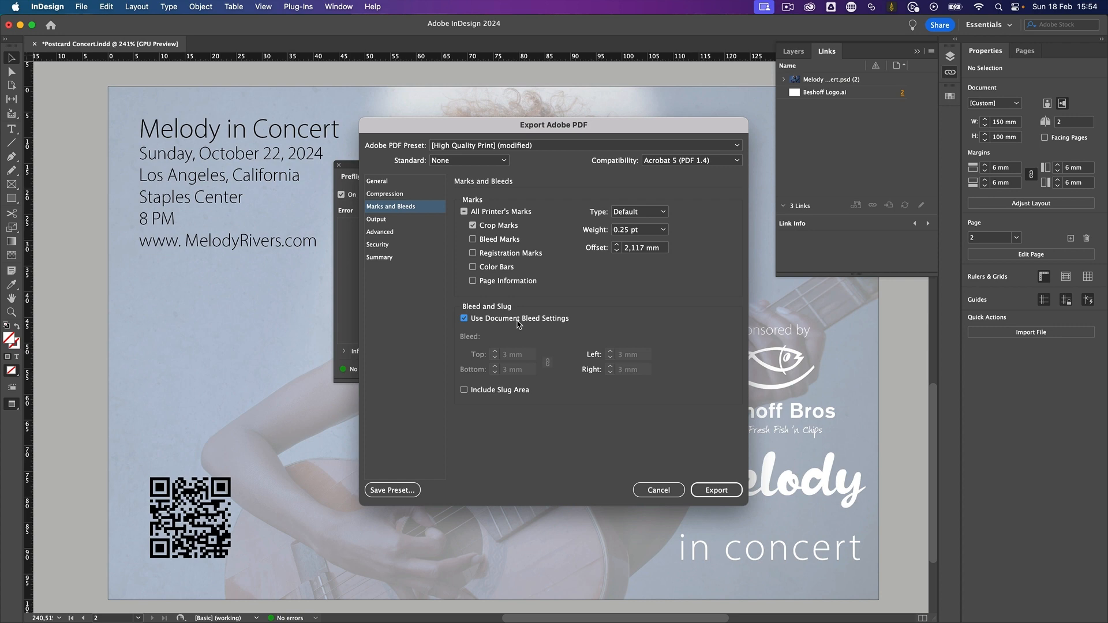
{"action": "left_click", "coordinate": [718, 490]}
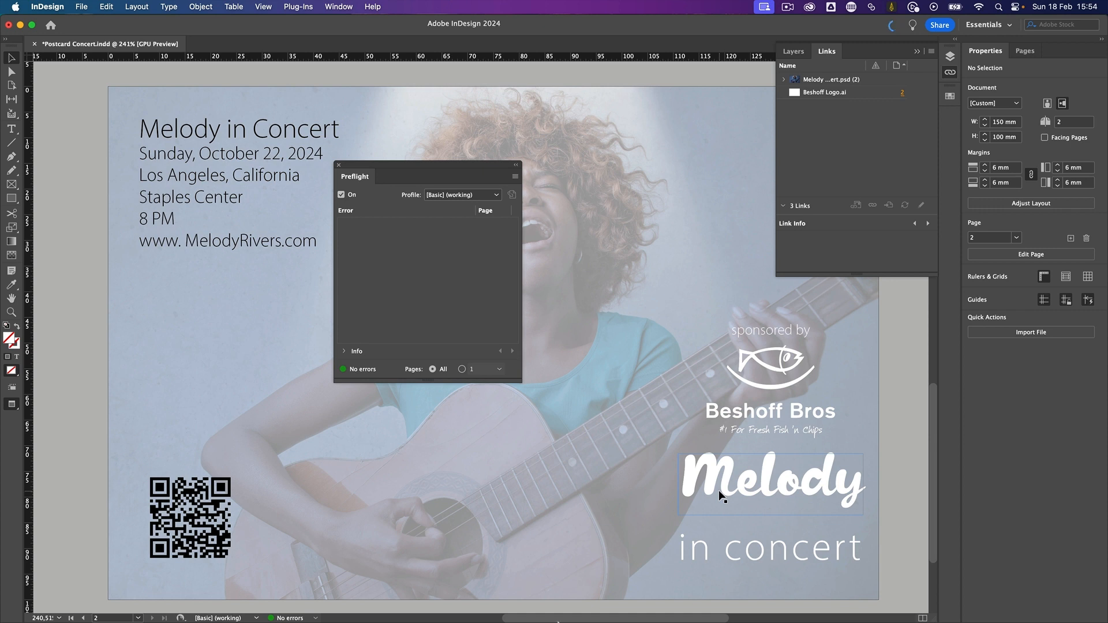
- Save the document and package it into Postcard Concert Folder with fonts, linked graphics, IDML and a print PDF
{"action": "mouse_move", "coordinate": [402, 620]}
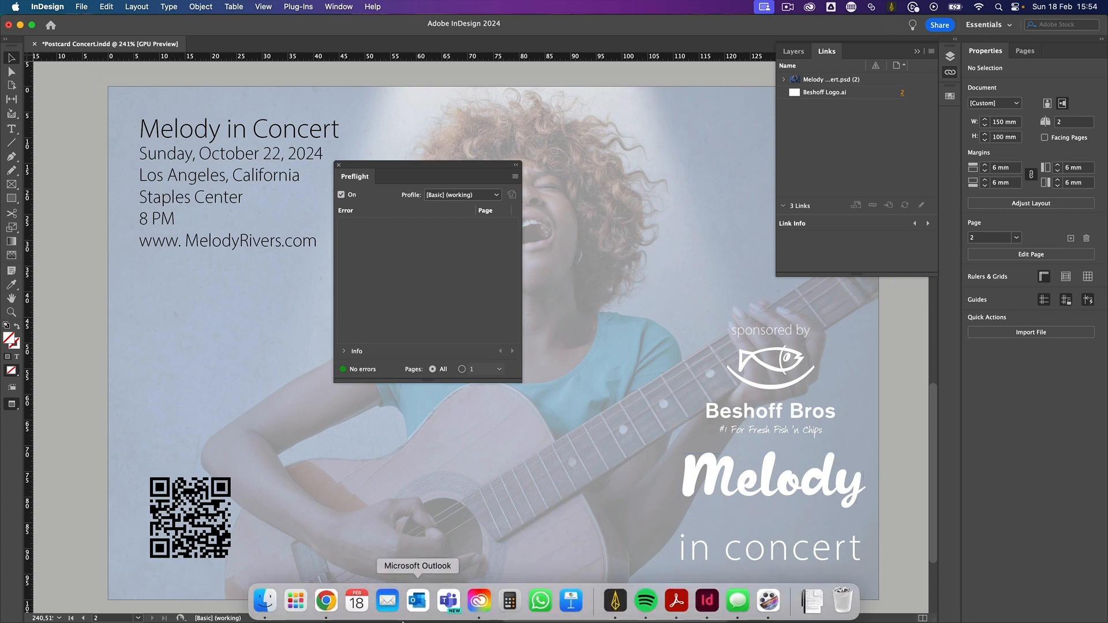
{"action": "left_click", "coordinate": [80, 6]}
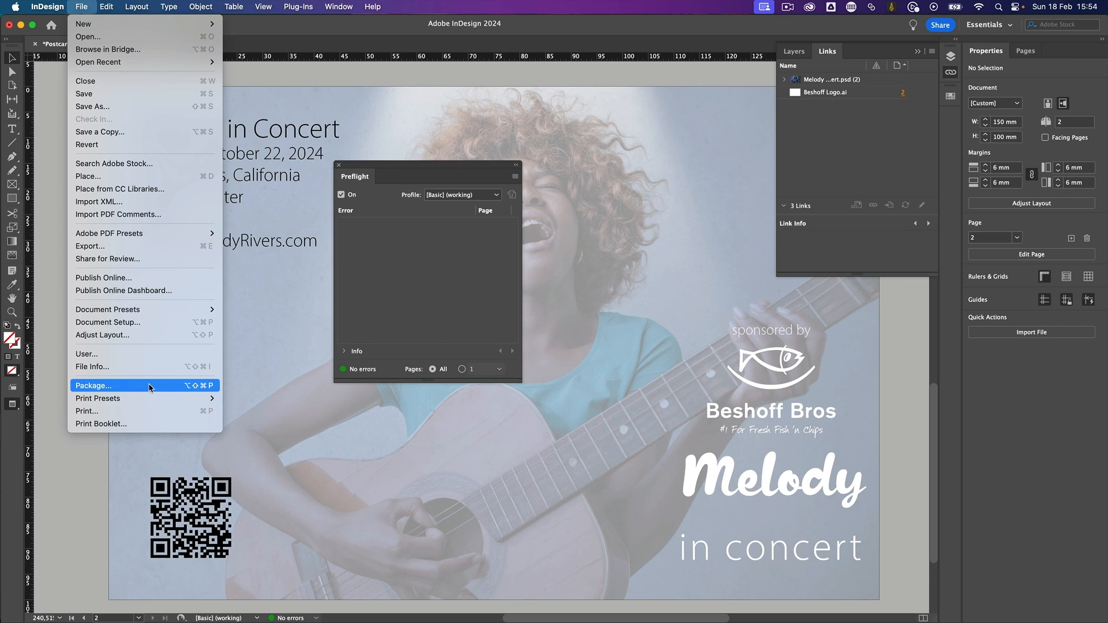
{"action": "left_click", "coordinate": [149, 385]}
{"action": "left_click", "coordinate": [674, 429]}
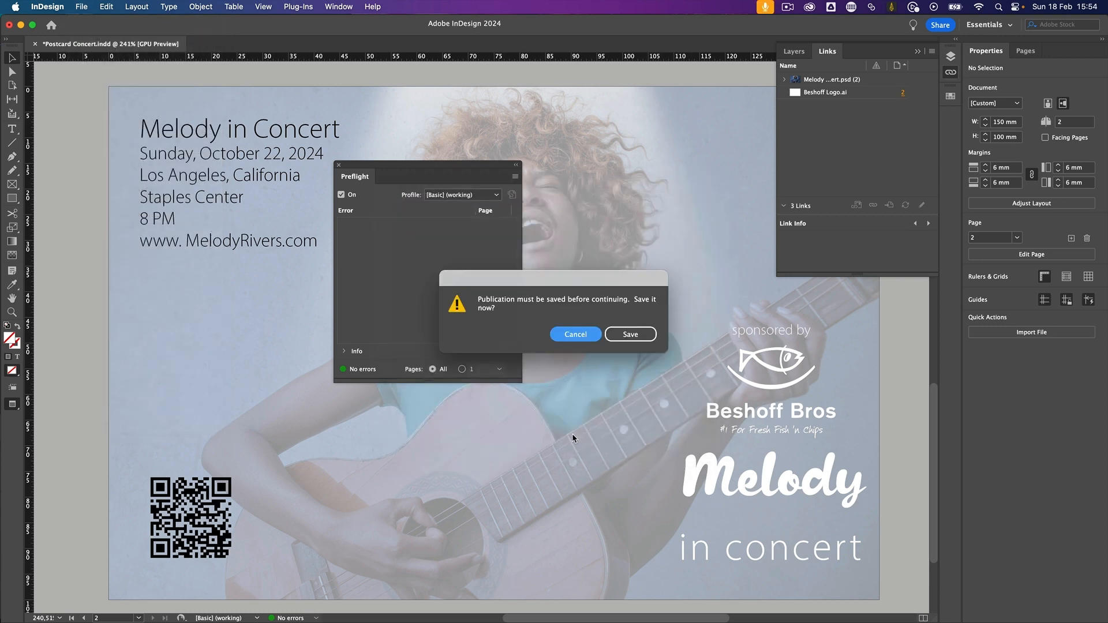
{"action": "left_click", "coordinate": [630, 334]}
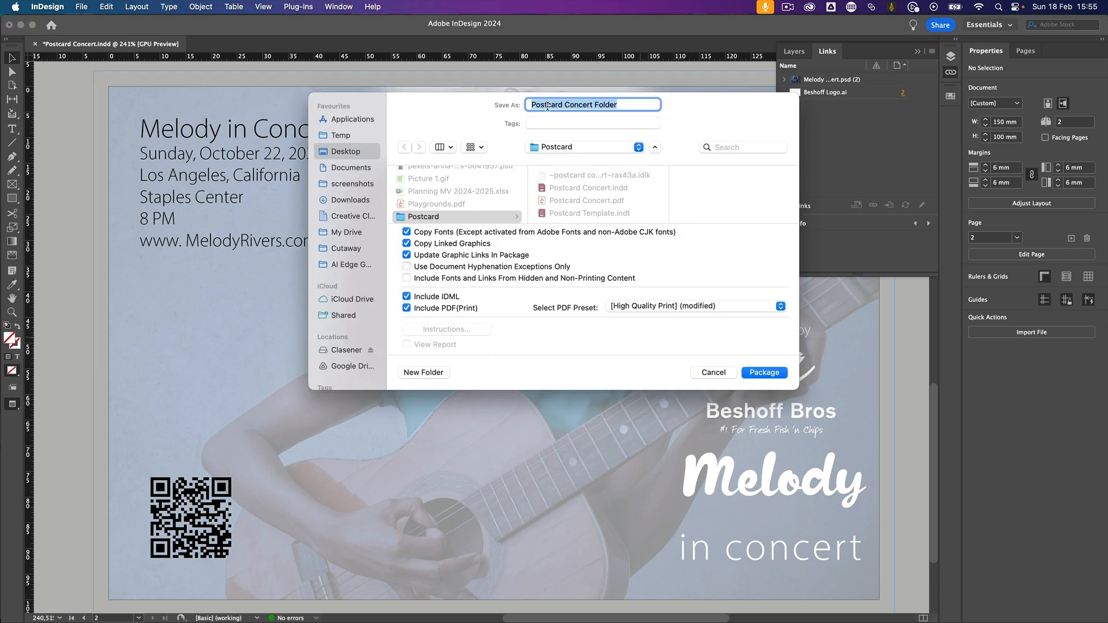
{"action": "left_click", "coordinate": [765, 372]}
{"action": "left_click", "coordinate": [665, 371]}
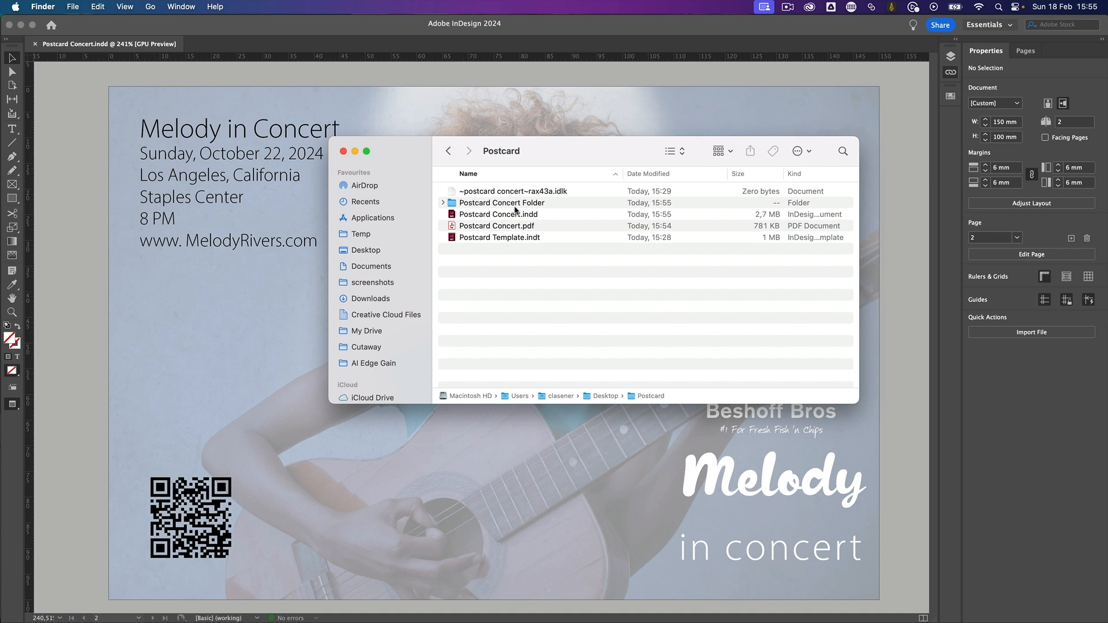
- Switch to Finder, look through the packaged Postcard Concert Folder and open Postcard Concert.pdf from the Postcard folder
{"action": "double_click", "coordinate": [515, 209]}
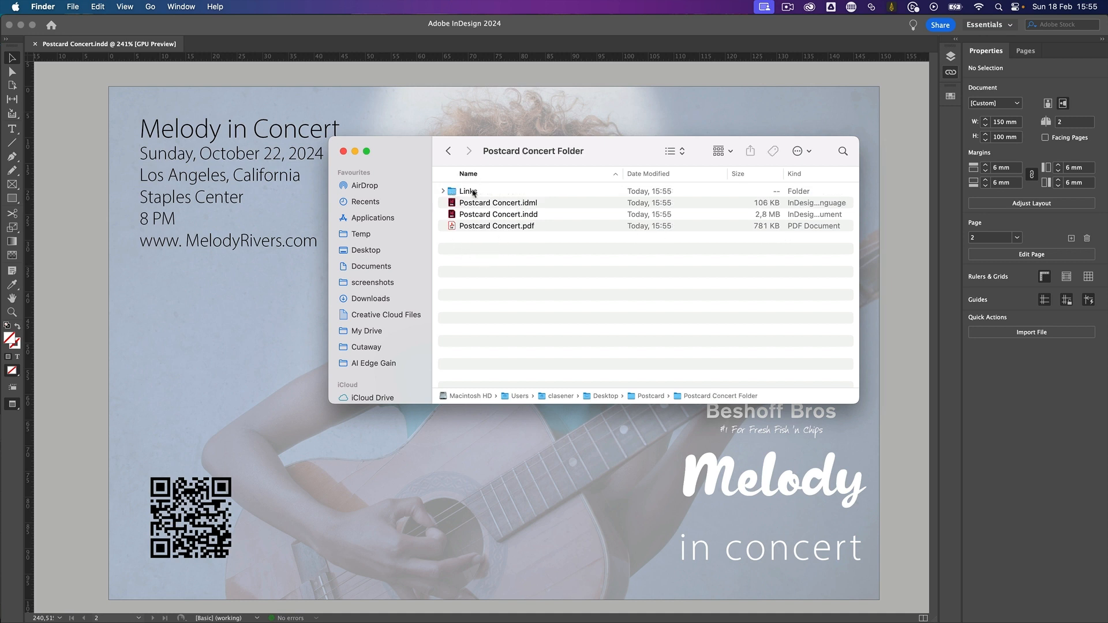
{"action": "left_click", "coordinate": [448, 151]}
{"action": "left_click", "coordinate": [516, 229]}
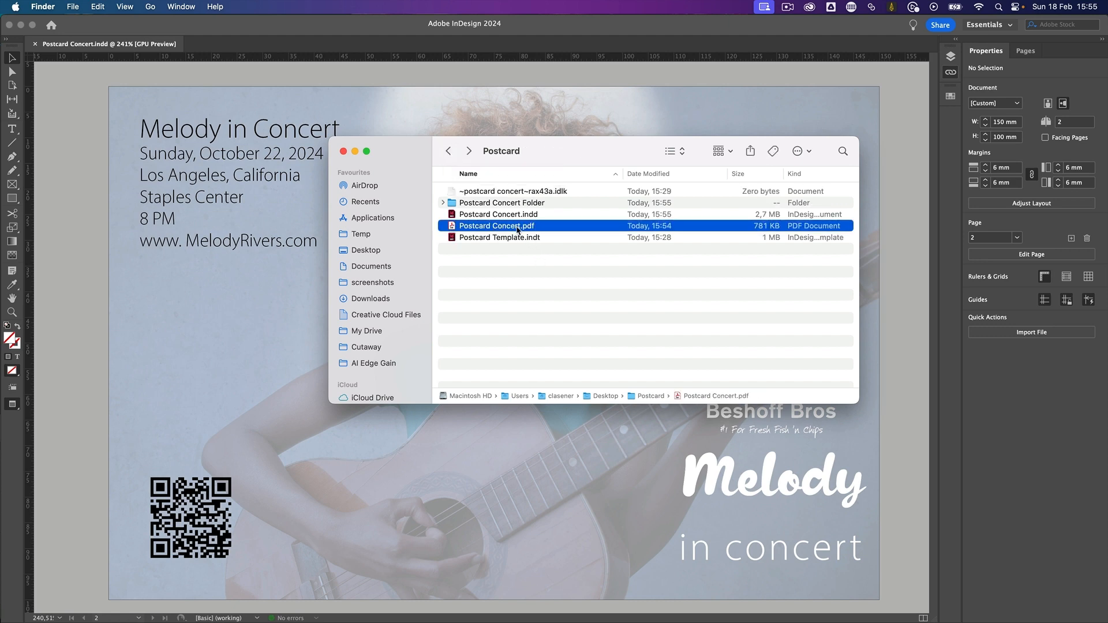
{"action": "key", "text": "space"}
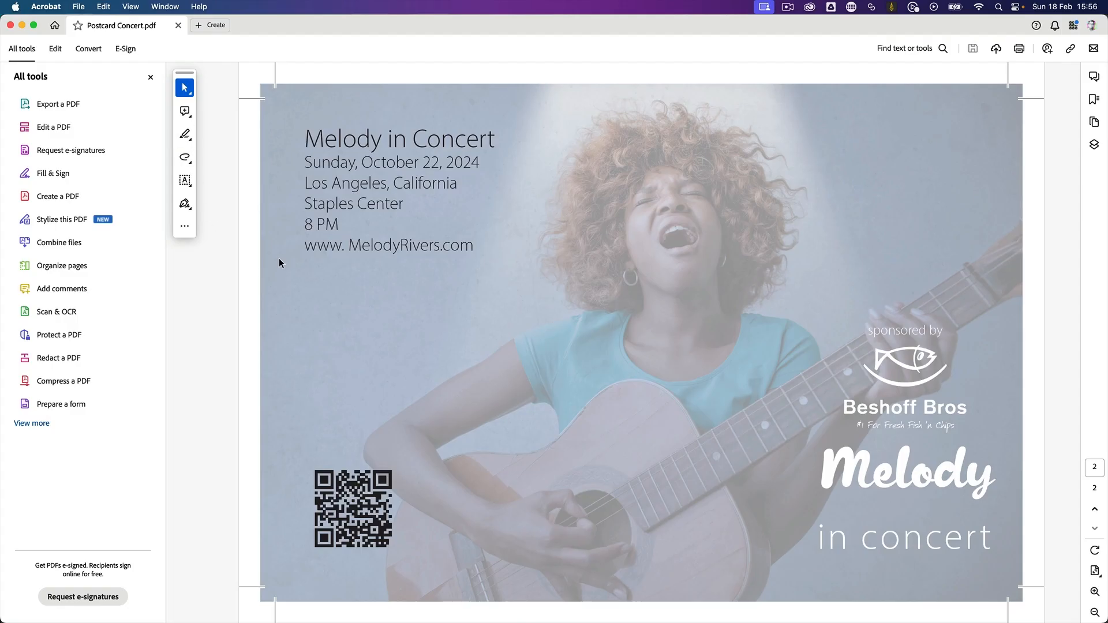
- Review both pages of the exported PDF in Acrobat, including the crop marks, bleed and website hyperlink
{"action": "scroll", "coordinate": [443, 278], "scroll_direction": "up", "scroll_amount": 1}
{"action": "scroll", "coordinate": [443, 278], "scroll_direction": "down", "scroll_amount": 1}
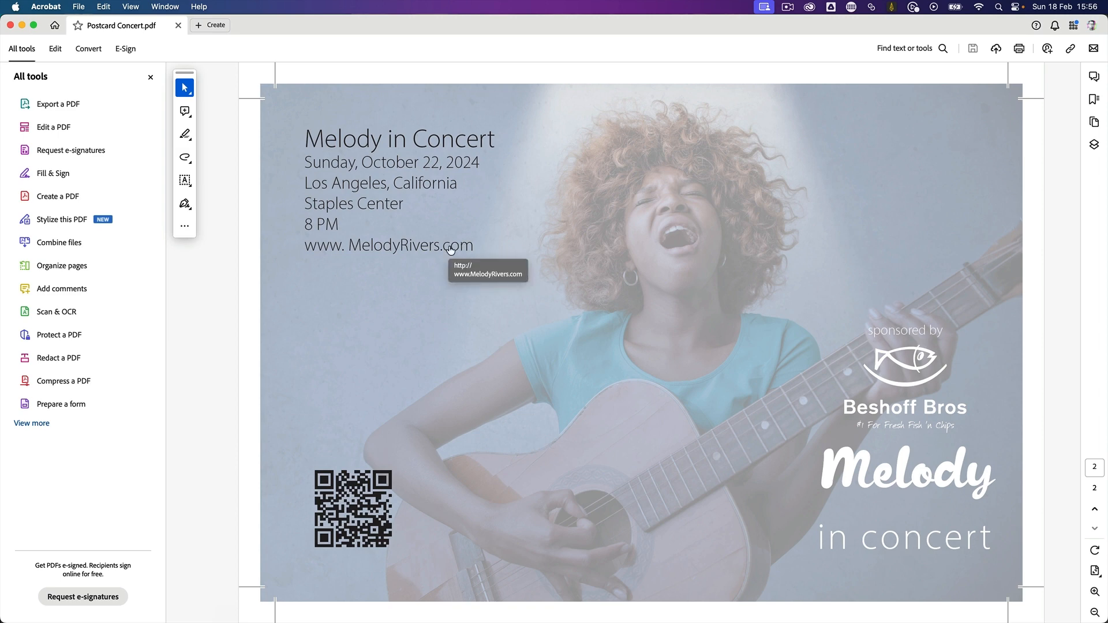
{"action": "key", "text": "Left"}
{"action": "key", "text": "Right"}
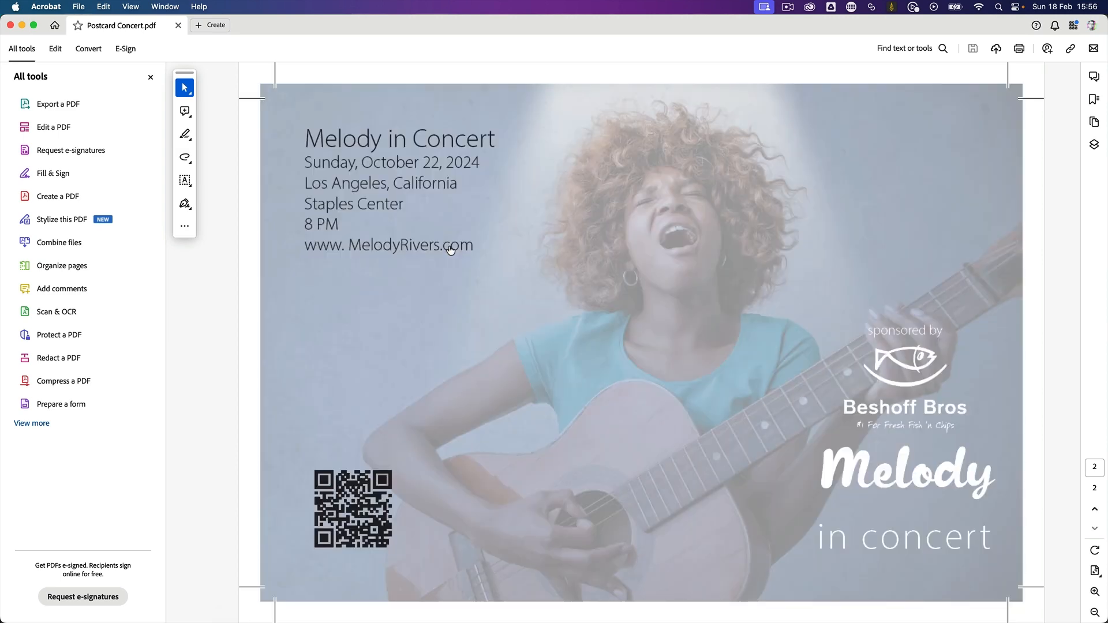
{"action": "key", "text": "Left"}
{"action": "key", "text": "Right"}
- Minimise the ScreenFlow window and switch back to the postcard document in InDesign
{"action": "mouse_move", "coordinate": [524, 621]}
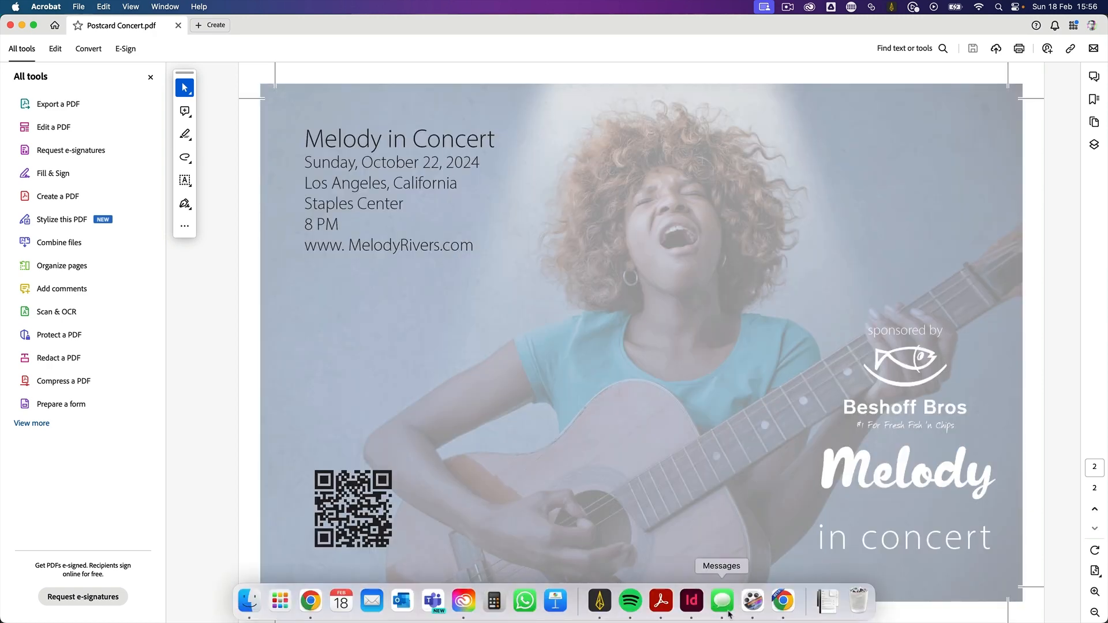
{"action": "left_click", "coordinate": [752, 600]}
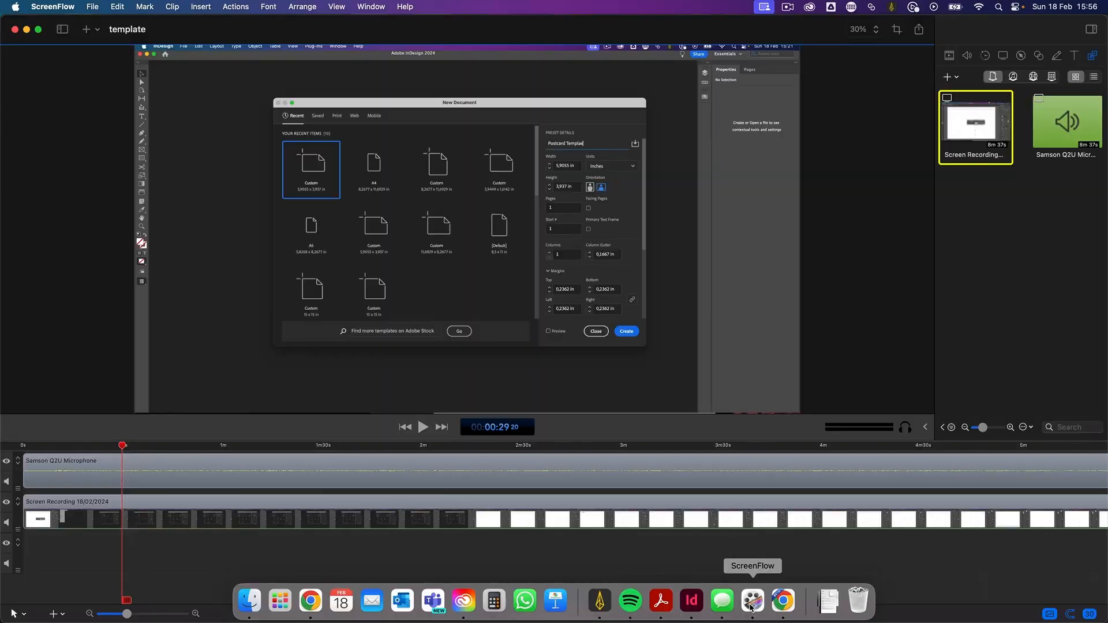
{"action": "left_click", "coordinate": [27, 29]}
{"action": "mouse_move", "coordinate": [237, 621]}
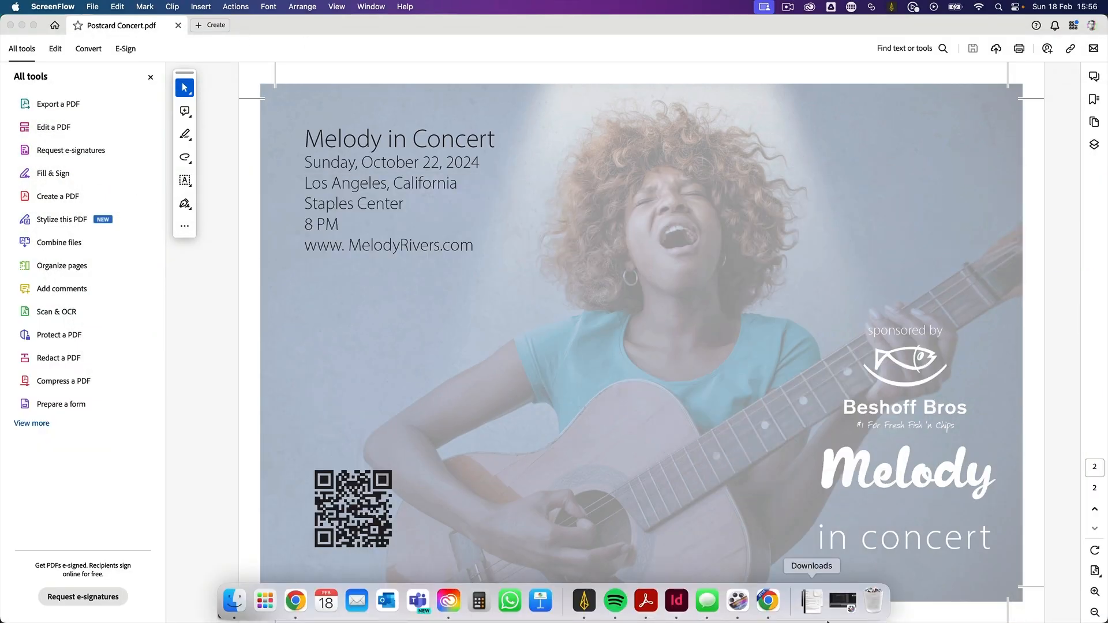
{"action": "left_click", "coordinate": [676, 600]}
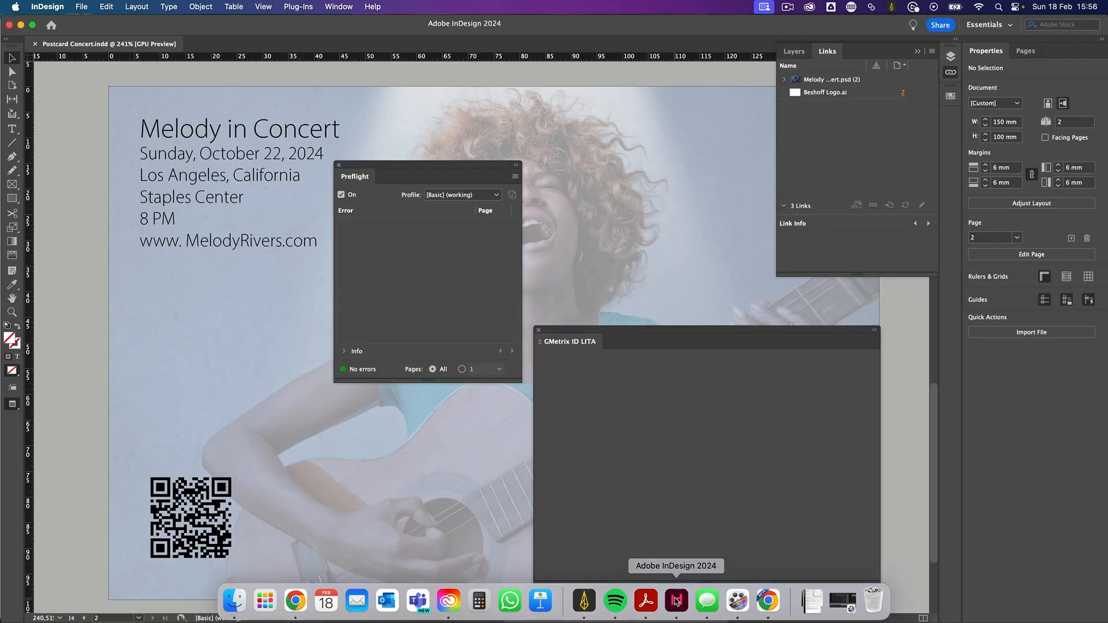